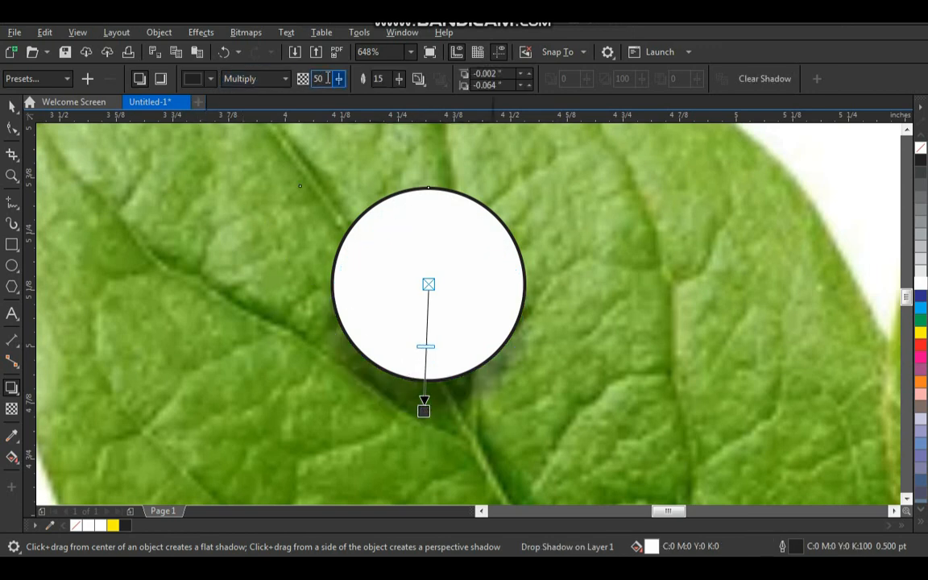
# - Set the opacity of the white circle's drop shadow to 75
pyautogui.write('75')
pyautogui.press('Return')
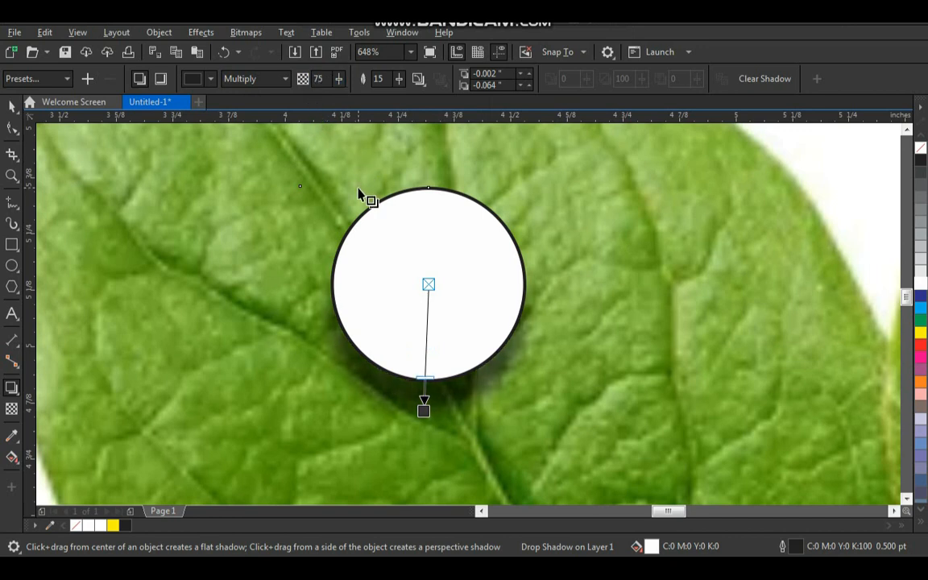
pyautogui.press('space')
pyautogui.moveTo(426, 289); pyautogui.dragTo(382, 287)
pyautogui.hotkey('ctrl', 'z')
pyautogui.click(622, 265)
pyautogui.click(468, 276)
pyautogui.rightClick(467, 275)
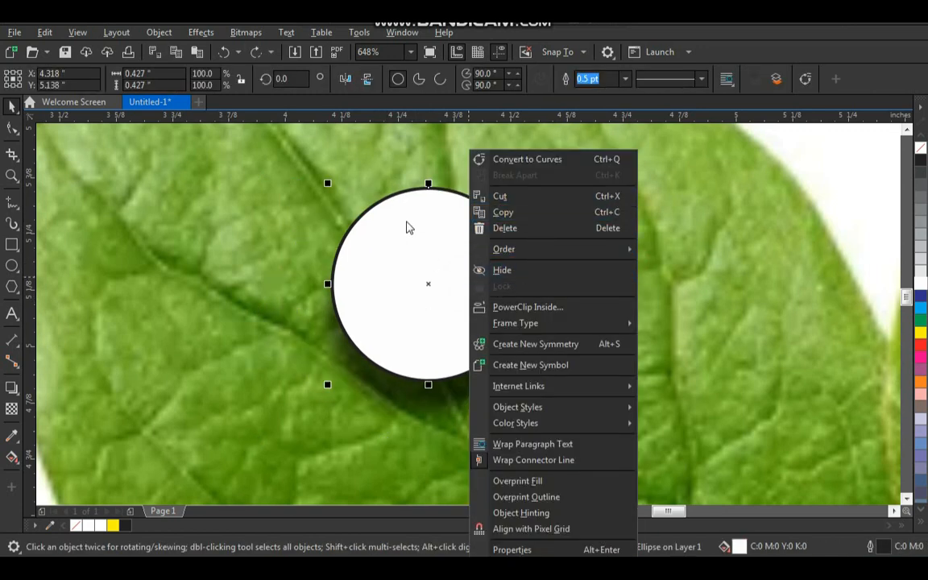
pyautogui.click(360, 173)
# - Break the drop shadow apart from the white circle
pyautogui.moveTo(432, 360); pyautogui.dragTo(443, 407)
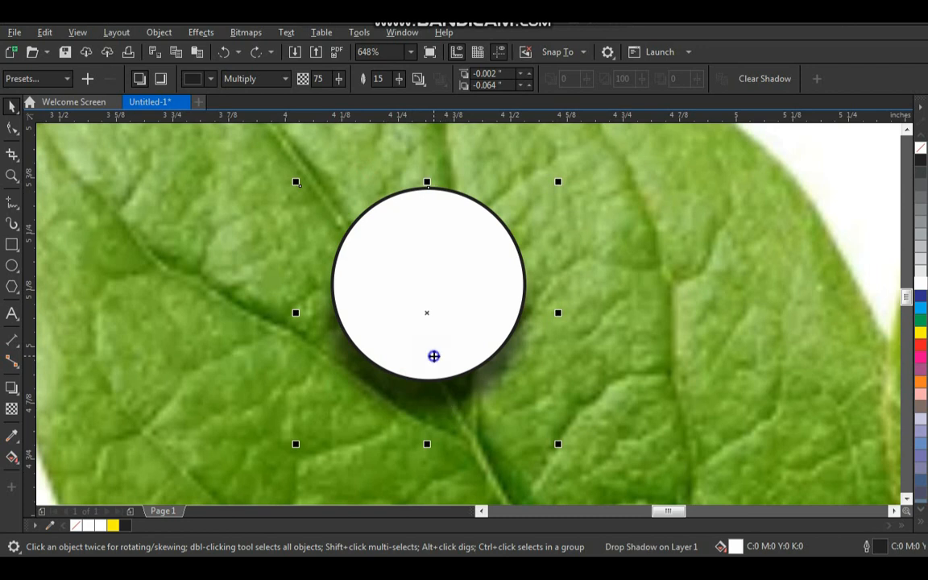
pyautogui.rightClick(440, 354)
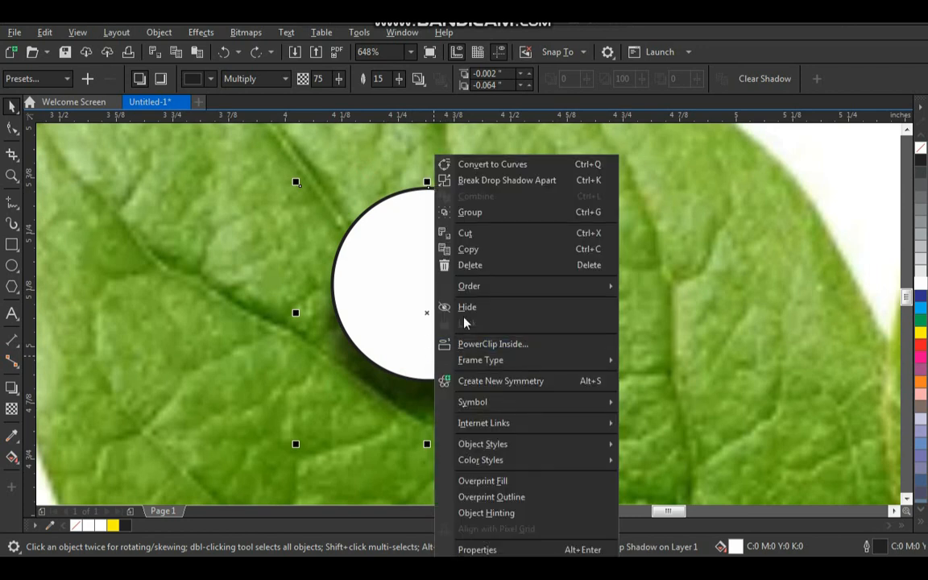
pyautogui.click(519, 180)
pyautogui.press('Escape')
pyautogui.moveTo(441, 309); pyautogui.dragTo(317, 274)
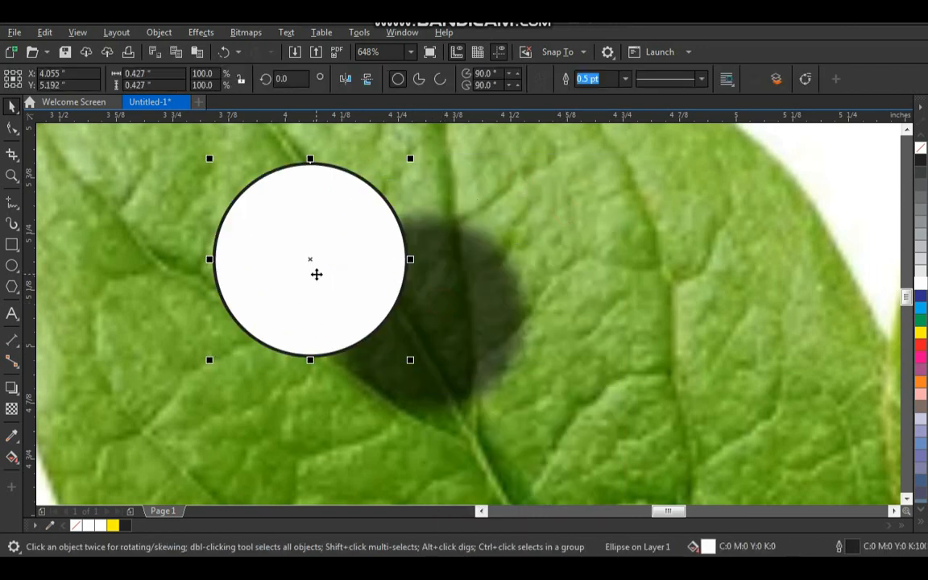
pyautogui.hotkey('ctrl', 'z')
# - Trim the separated shadow with the white circle so only the part outside the circle remains
pyautogui.click(535, 289)
pyautogui.click(483, 289)
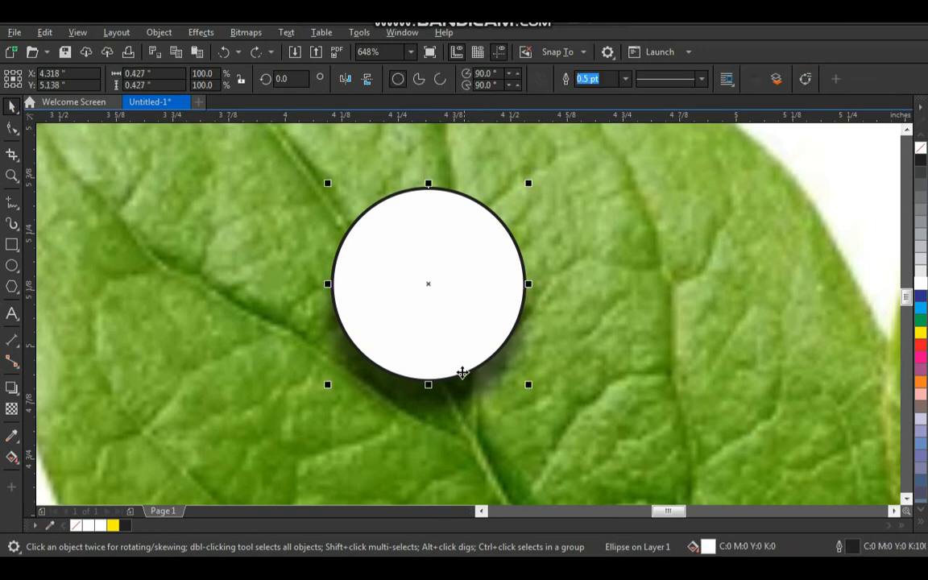
pyautogui.keyDown('shift'); pyautogui.click(449, 392); pyautogui.keyUp('shift')
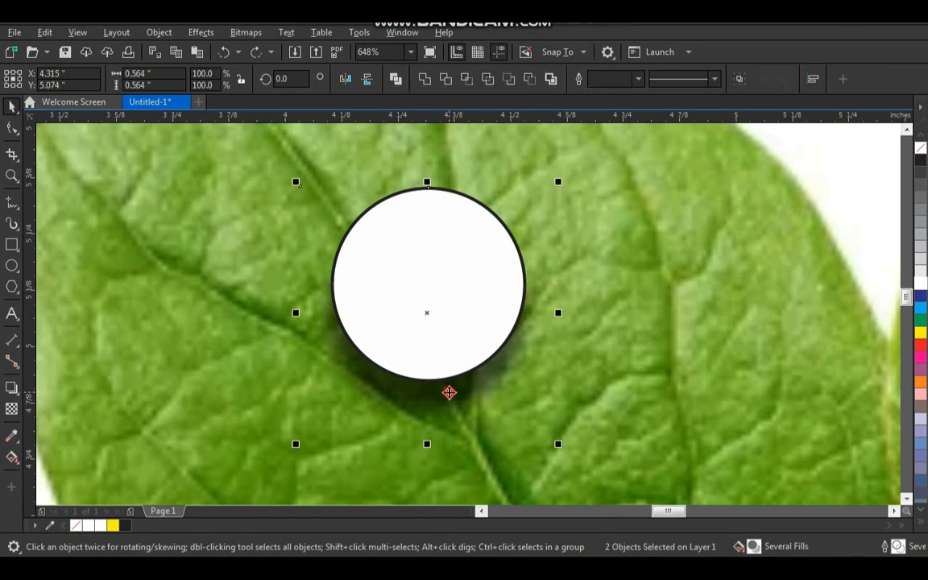
pyautogui.click(446, 80)
pyautogui.click(559, 231)
pyautogui.moveTo(424, 332); pyautogui.dragTo(311, 306)
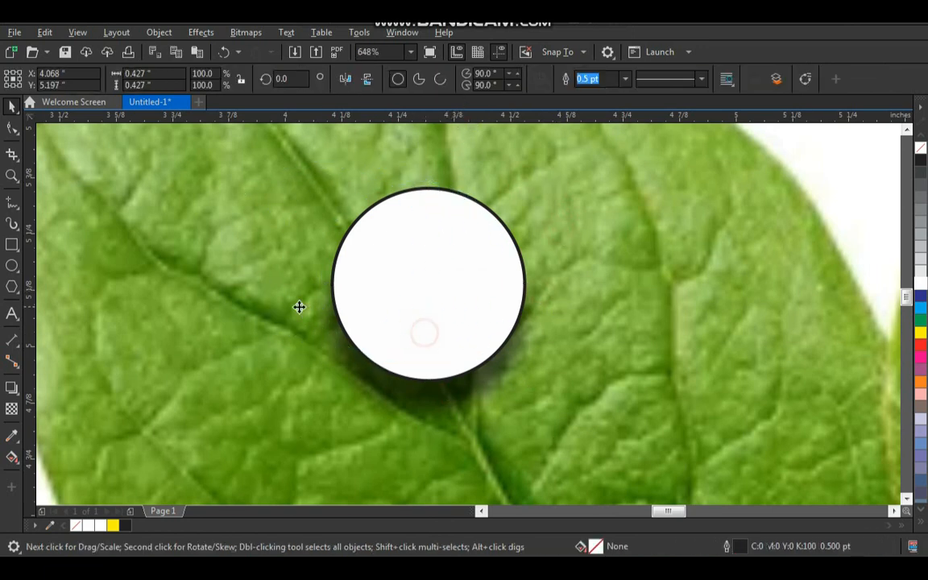
pyautogui.hotkey('ctrl', 'z')
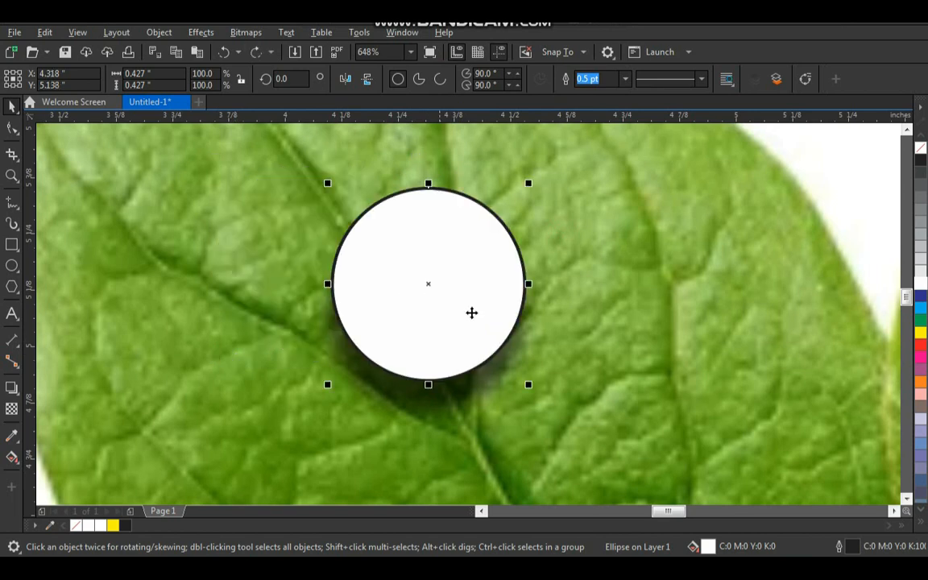
# - Add an inner shadow to the white circle, offset about 0.069 inches straight down, with its opacity set to 45
pyautogui.click(573, 288)
pyautogui.click(439, 283)
pyautogui.click(11, 389)
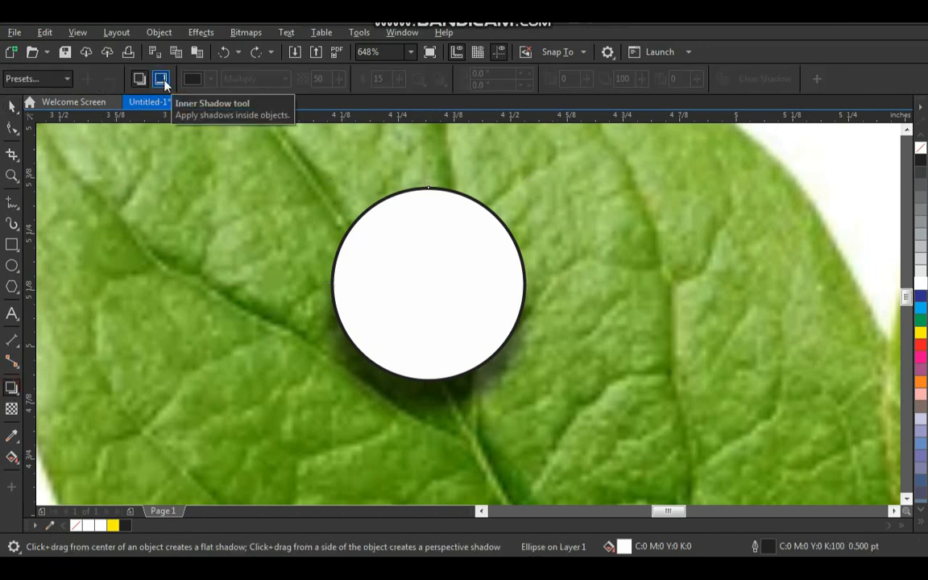
pyautogui.click(162, 79)
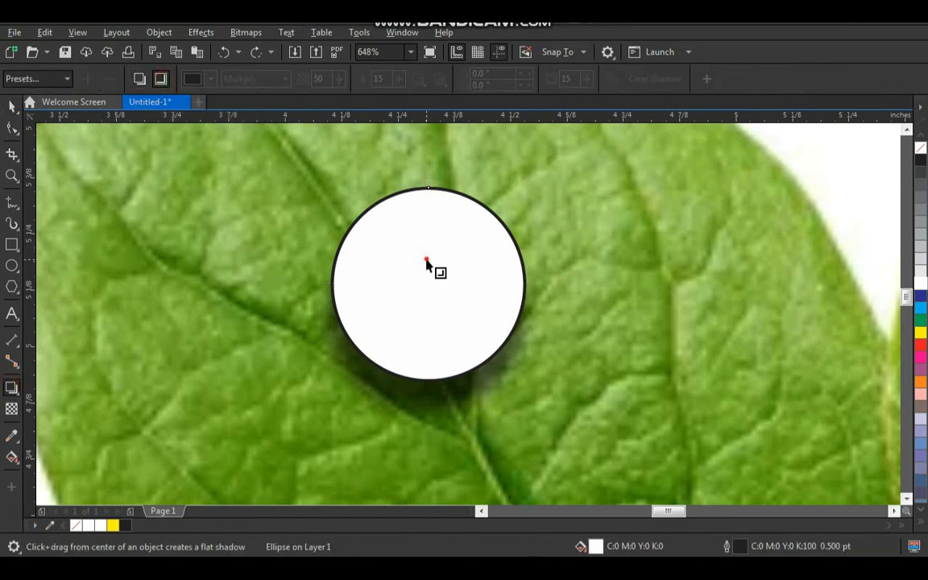
pyautogui.moveTo(425, 257); pyautogui.dragTo(426, 414)
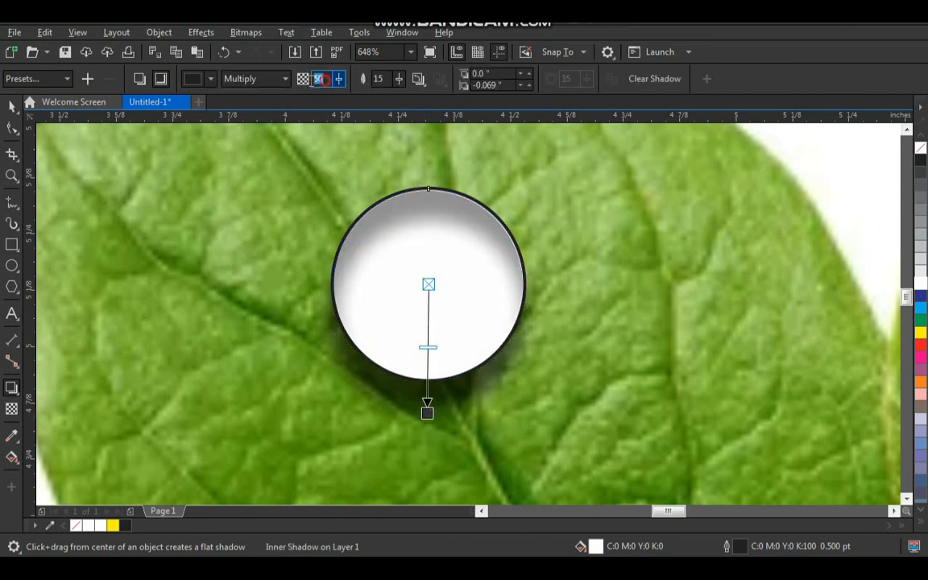
pyautogui.write('4')
pyautogui.press('Return')
pyautogui.click(12, 105)
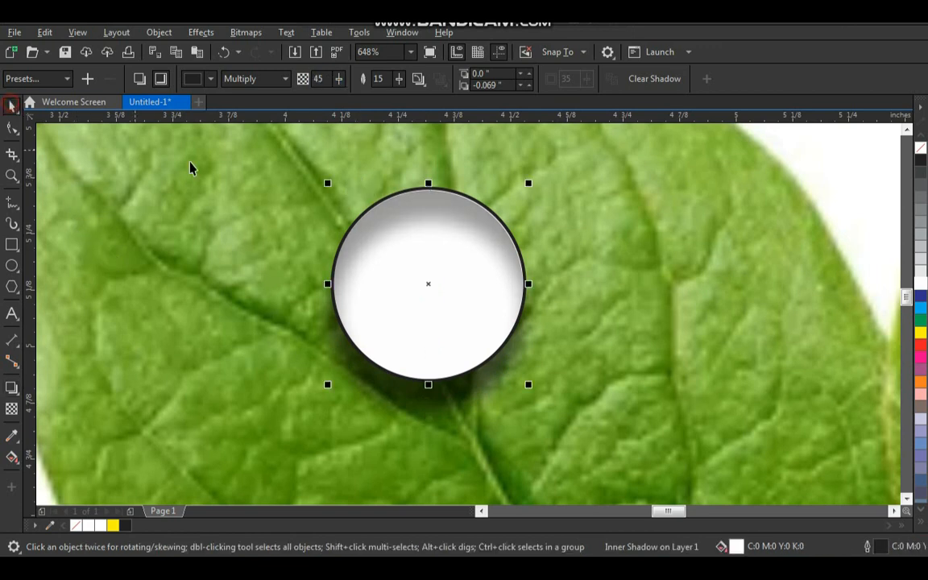
pyautogui.click(474, 291)
pyautogui.moveTo(468, 291); pyautogui.dragTo(488, 292)
pyautogui.hotkey('ctrl', 'z')
# - Remove both the outline and the fill from the circle with the inner shadow
pyautogui.rightClick(922, 151)
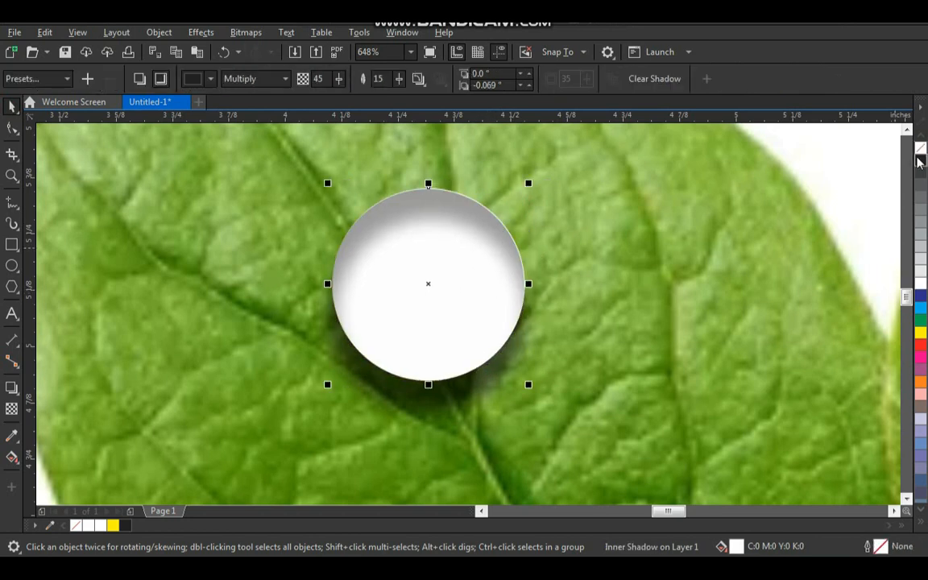
pyautogui.click(921, 149)
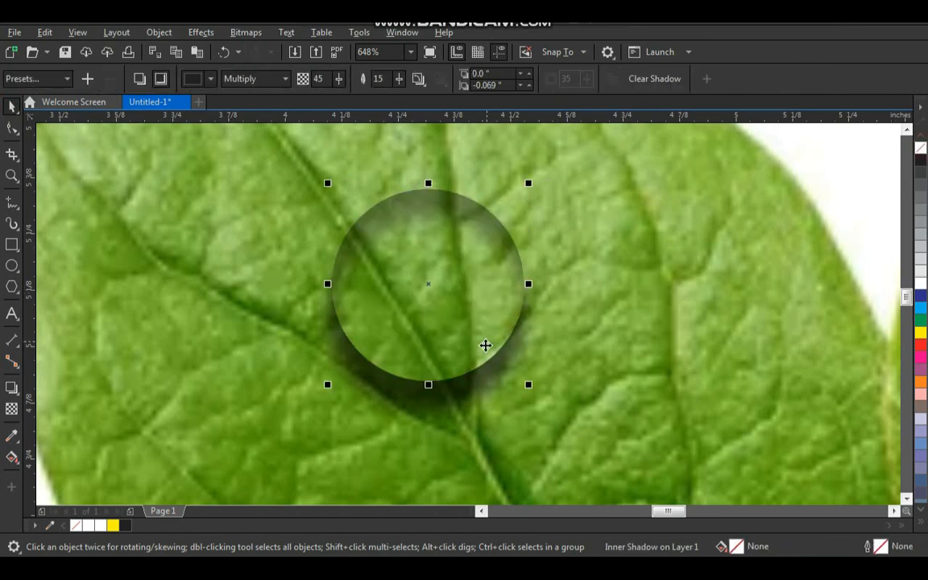
pyautogui.click(451, 395)
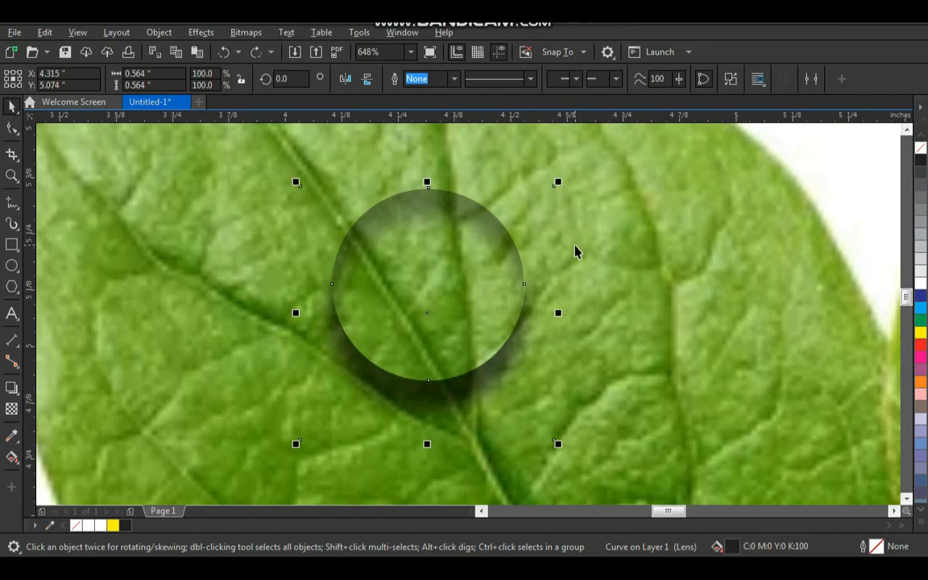
pyautogui.press('Escape')
# - Draw a white ellipse without outline, about 0.24 by 0.08 inches, in the upper part of the droplet
pyautogui.press('z')
pyautogui.moveTo(557, 148); pyautogui.dragTo(337, 399)
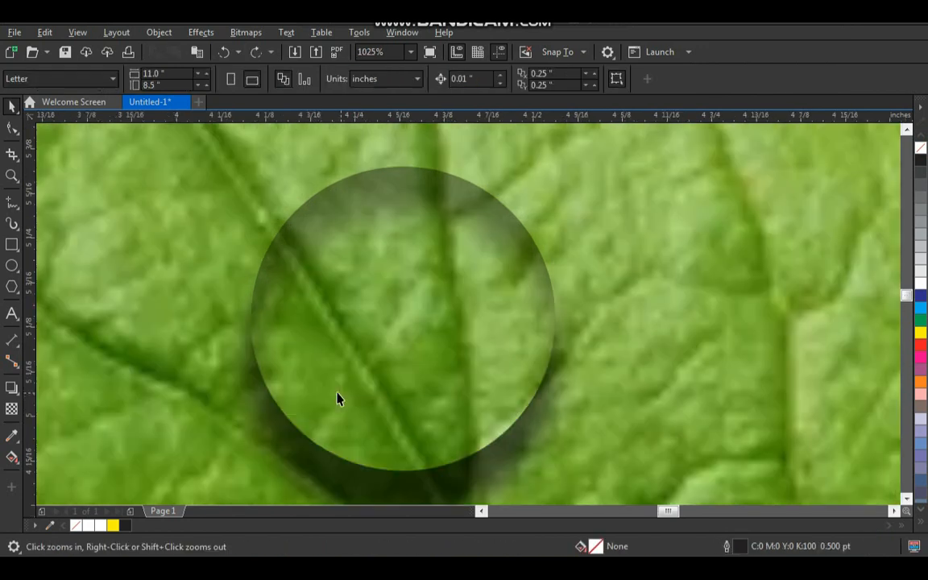
pyautogui.click(14, 264)
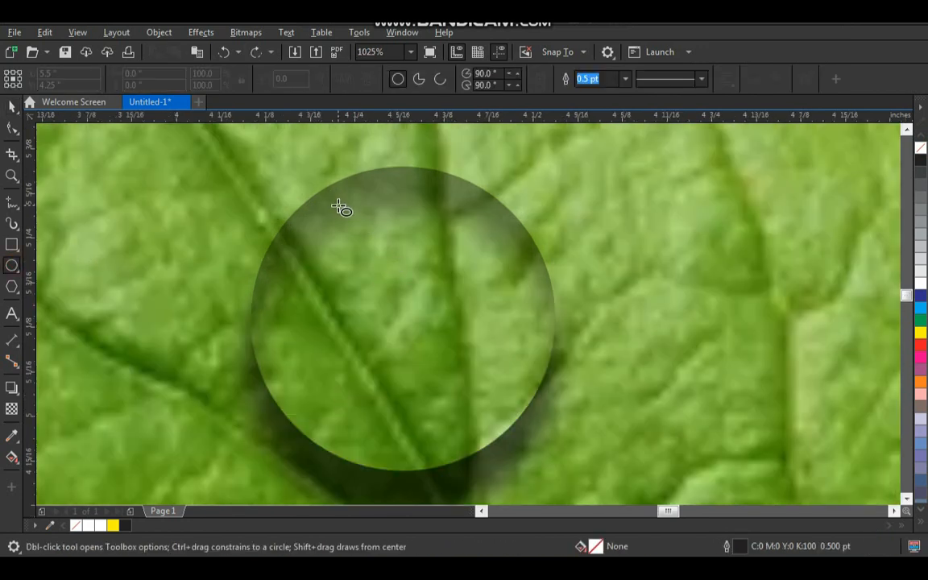
pyautogui.moveTo(338, 205); pyautogui.dragTo(511, 264)
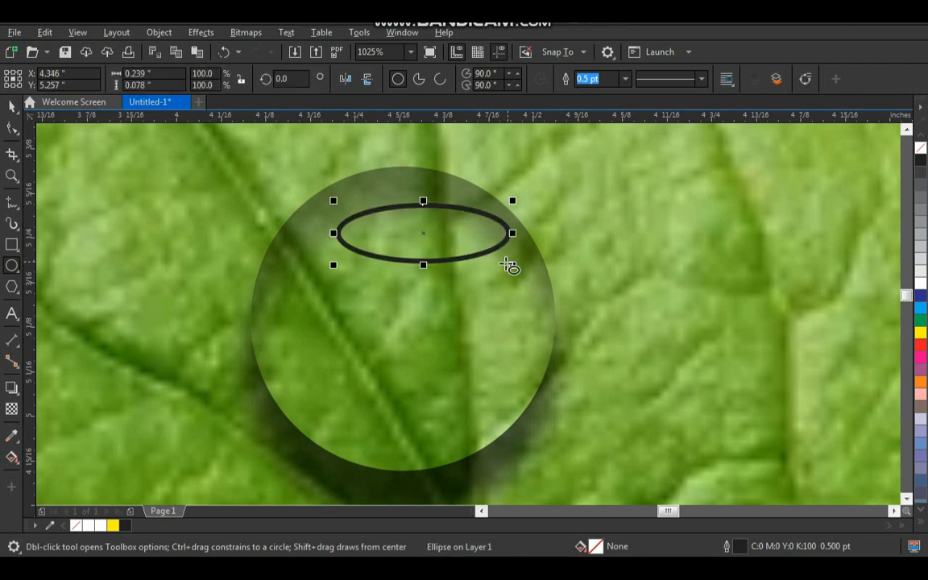
pyautogui.press('space')
pyautogui.click(921, 285)
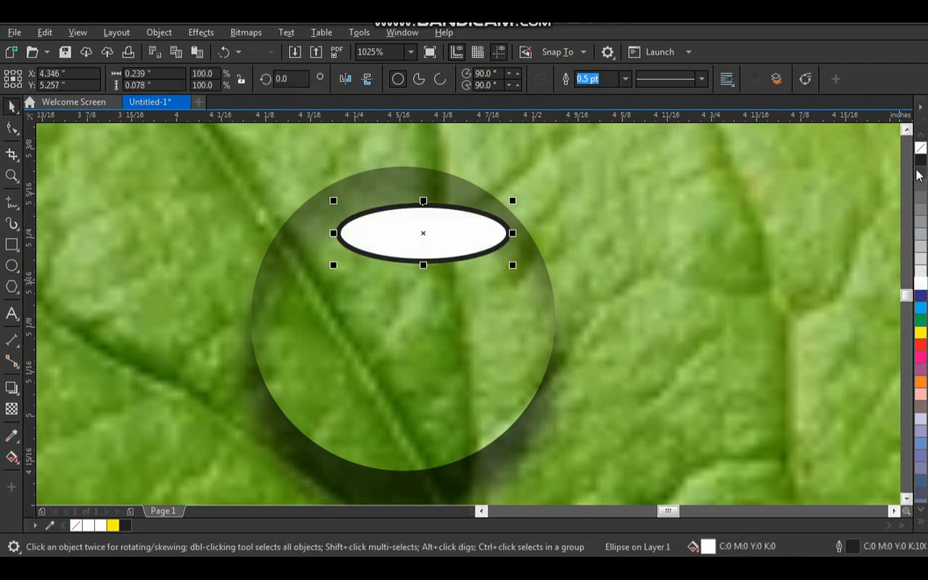
pyautogui.rightClick(920, 149)
# - Center the white ellipse horizontally on the droplet circle
pyautogui.keyDown('shift'); pyautogui.click(470, 192); pyautogui.keyUp('shift')
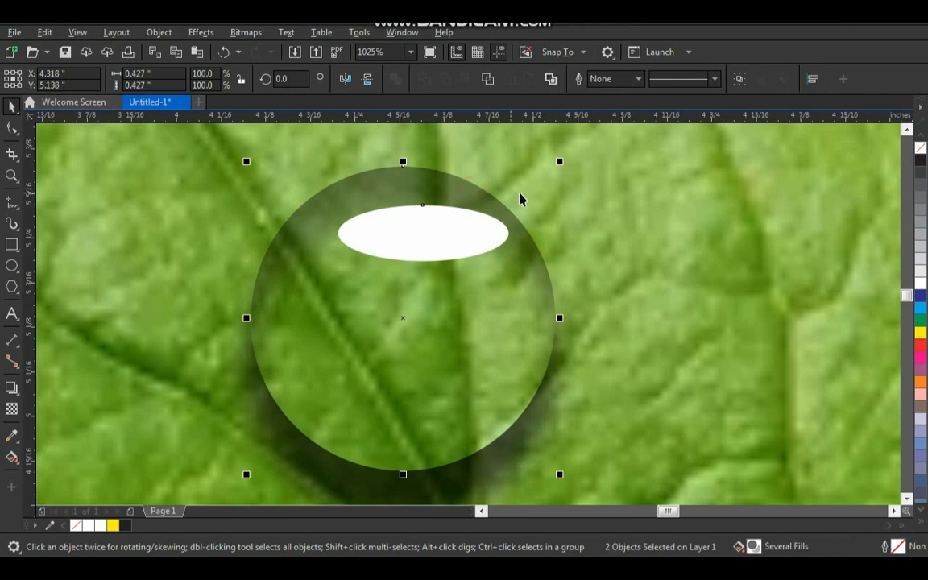
pyautogui.press('c')
pyautogui.click(586, 194)
# - Move the white ellipse slightly up and enlarge it to about 0.253 by 0.094 inches
pyautogui.moveTo(439, 236); pyautogui.dragTo(440, 228)
pyautogui.moveTo(403, 256); pyautogui.dragTo(402, 267)
pyautogui.press('z')
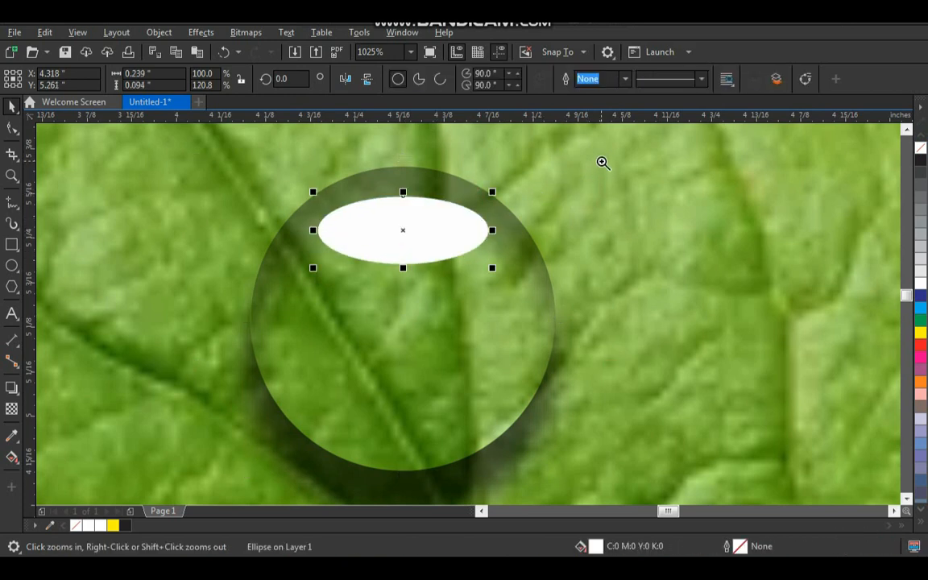
pyautogui.moveTo(601, 161); pyautogui.dragTo(248, 358)
pyautogui.moveTo(596, 257); pyautogui.dragTo(605, 256)
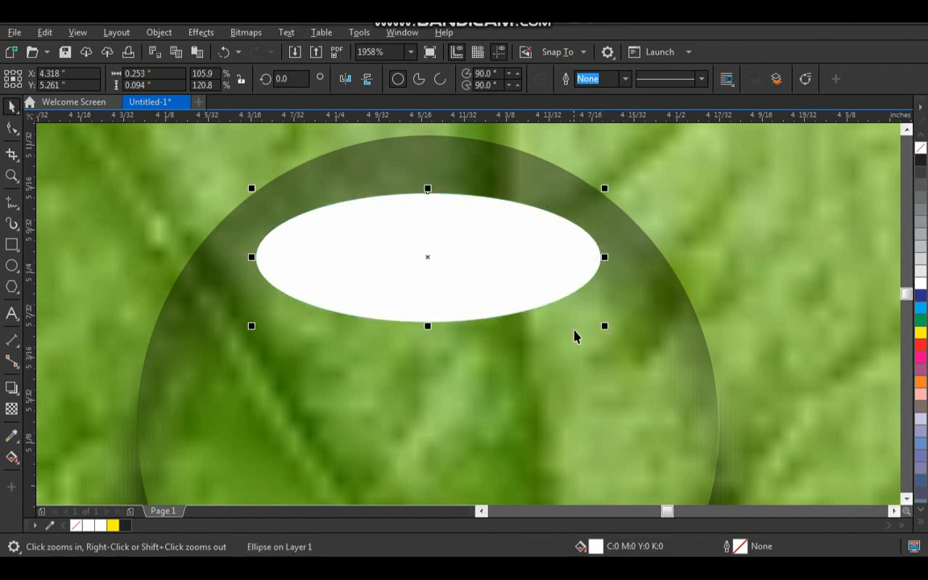
# - Apply a vertical fountain transparency to the white ellipse, fading downward, starting at the droplet's upper edge and ending inside the ellipse
pyautogui.click(11, 409)
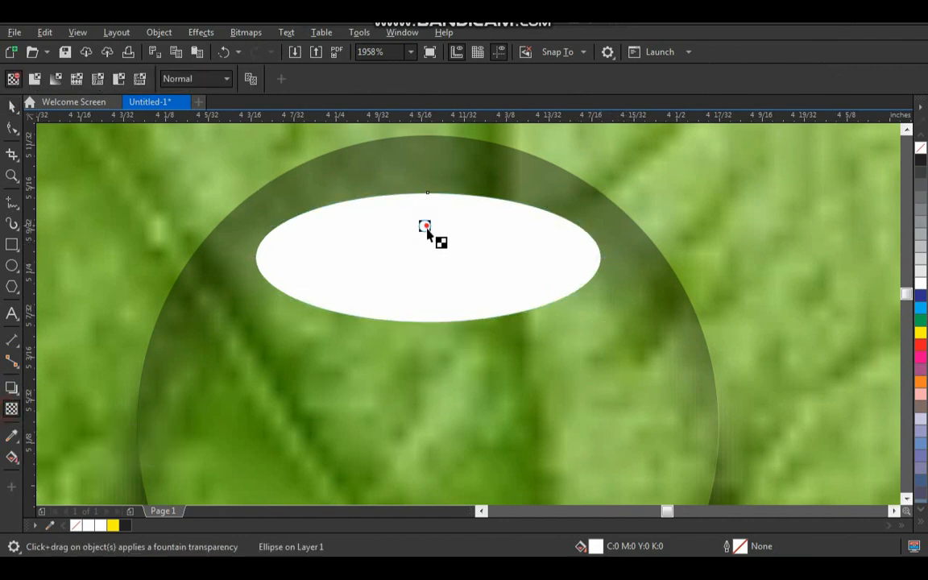
pyautogui.moveTo(425, 227); pyautogui.dragTo(425, 300)
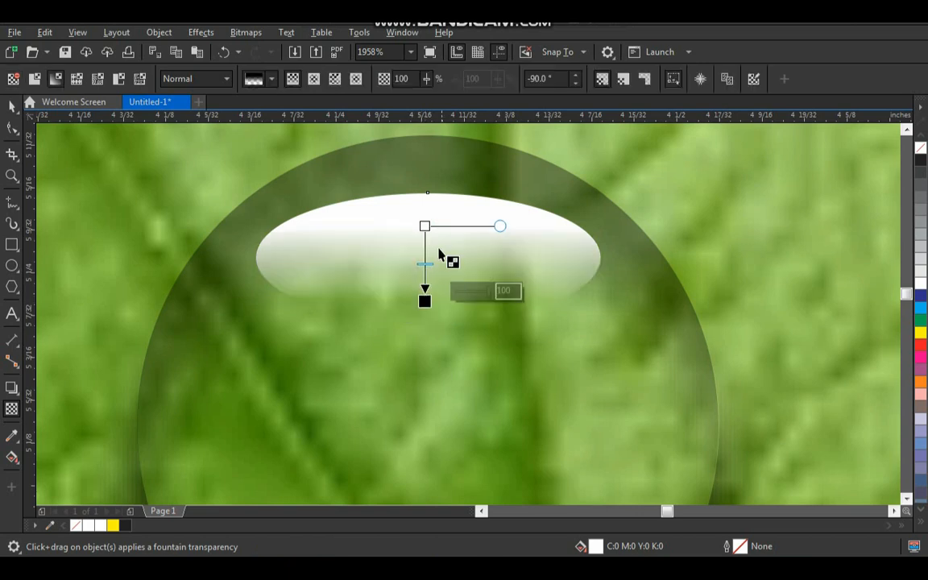
pyautogui.moveTo(425, 226); pyautogui.dragTo(424, 138)
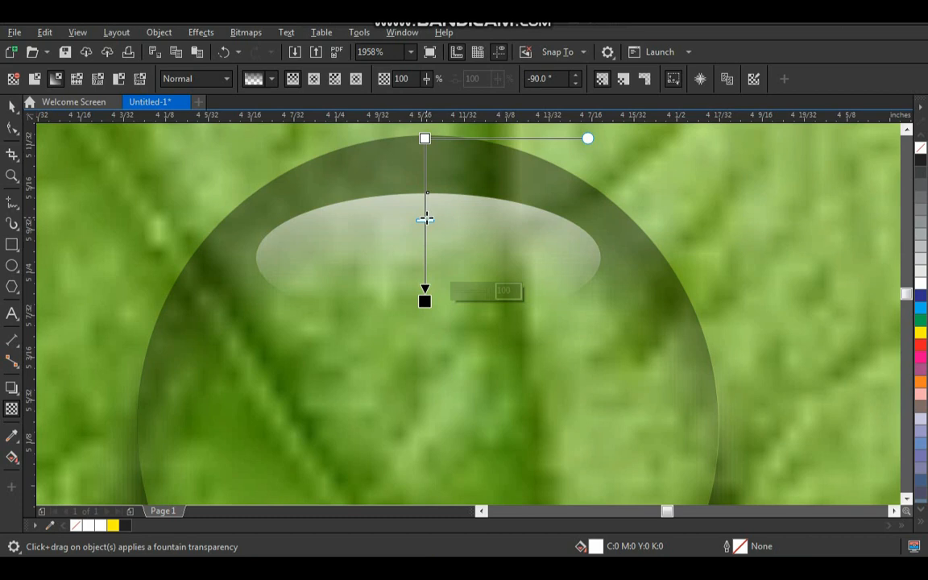
pyautogui.click(425, 216)
pyautogui.moveTo(425, 300); pyautogui.dragTo(423, 283)
pyautogui.press('space')
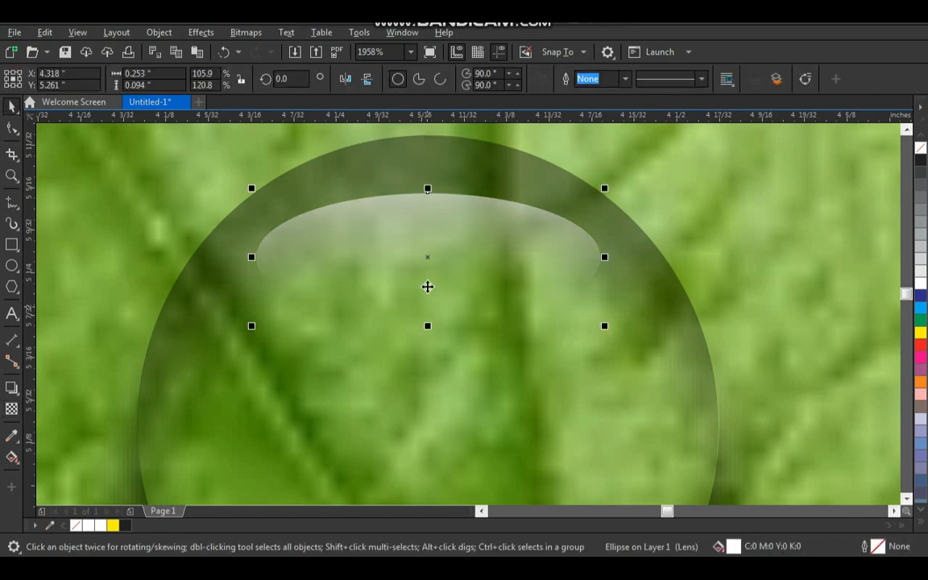
# - Move the faded highlight ellipse slightly up, closer to the droplet's upper edge, to about Y 5.268 inches
pyautogui.scroll(-2, 427, 286)
pyautogui.press('F2')
pyautogui.moveTo(615, 171); pyautogui.dragTo(318, 475)
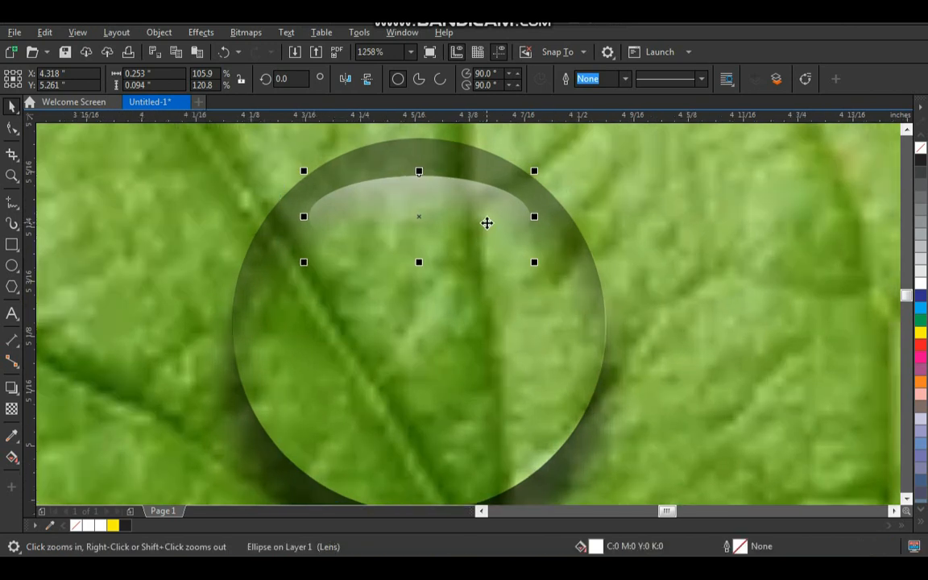
pyautogui.moveTo(482, 215); pyautogui.dragTo(482, 210)
# - Draw a second ellipse, about 0.174 by 0.057 inches, in the lower part of the droplet
pyautogui.scroll(-1, 472, 244)
pyautogui.press('F2')
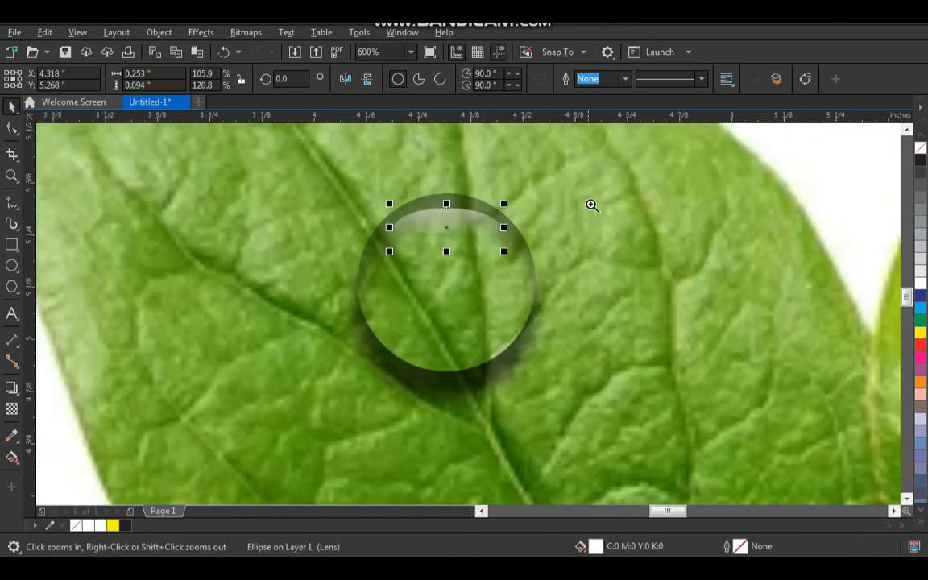
pyautogui.moveTo(593, 201); pyautogui.dragTo(313, 394)
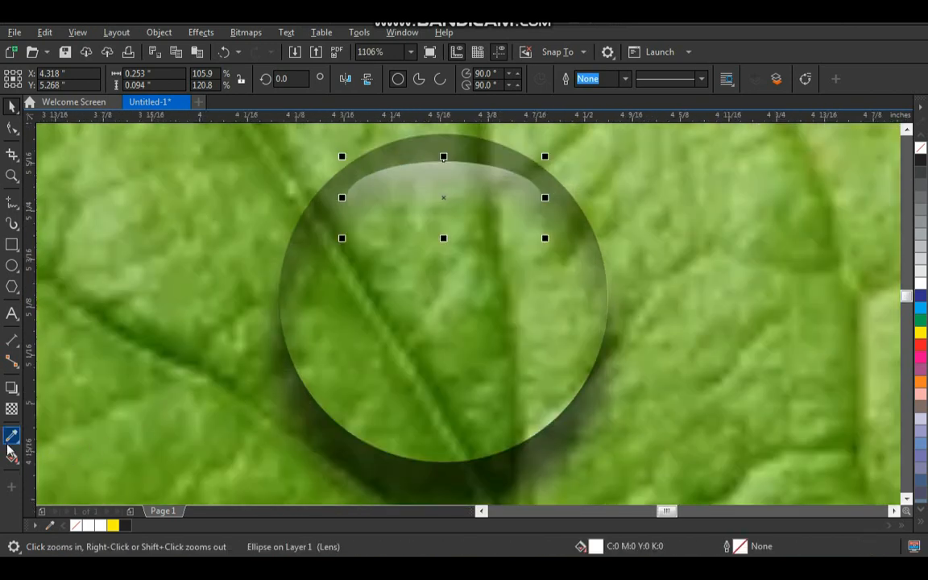
pyautogui.click(11, 270)
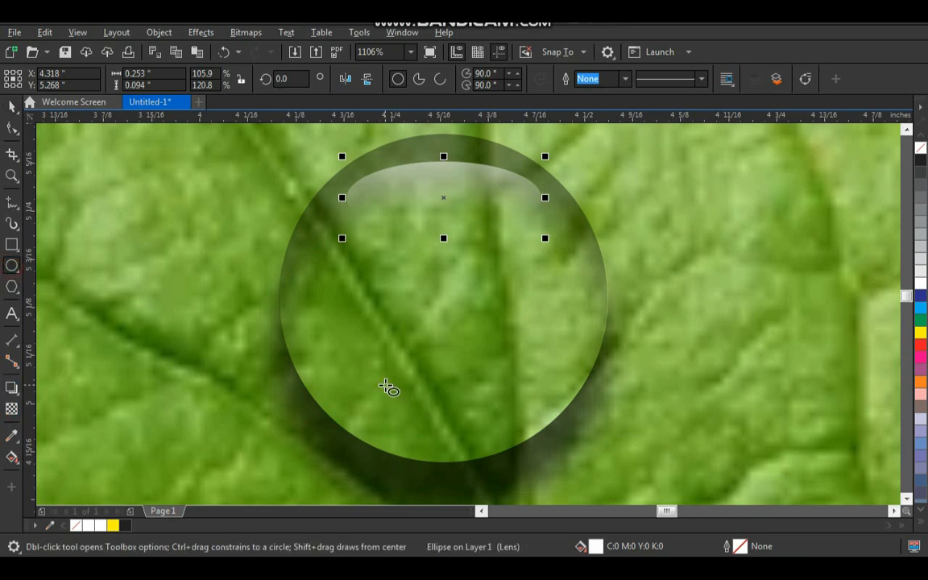
pyautogui.moveTo(386, 386); pyautogui.dragTo(523, 439)
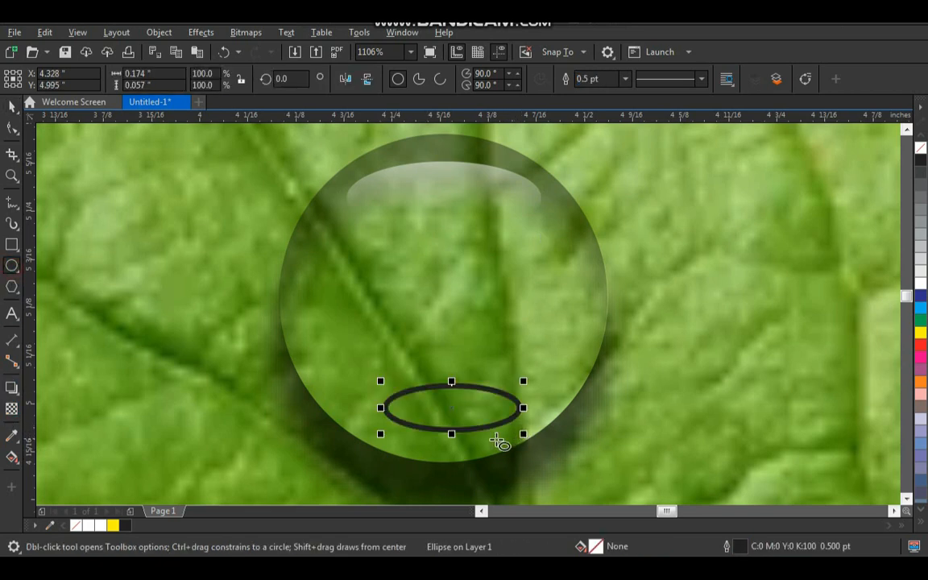
# - Center the lower ellipse horizontally on the droplet circle and fill it with white
pyautogui.press('space')
pyautogui.keyDown('shift'); pyautogui.click(471, 452); pyautogui.keyUp('shift')
pyautogui.press('c')
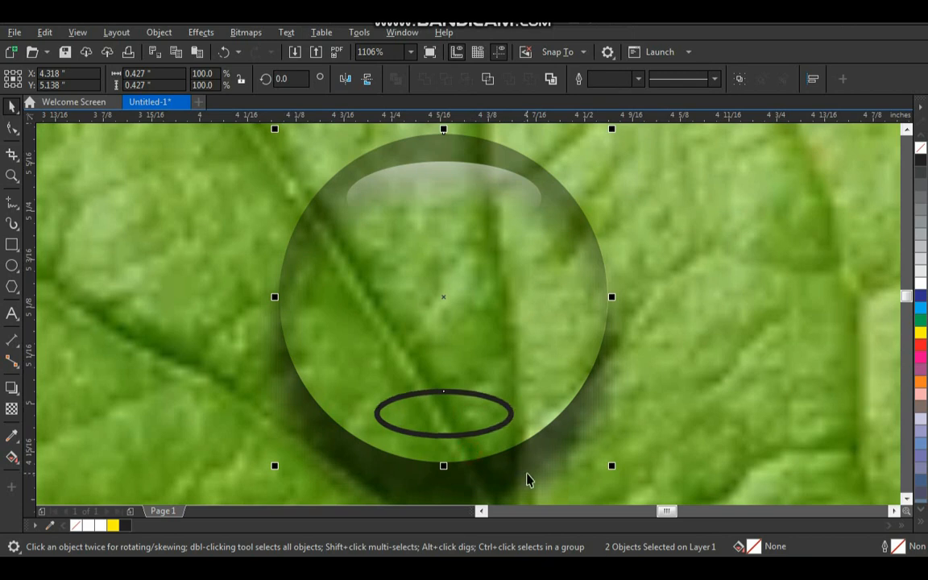
pyautogui.click(525, 474)
pyautogui.click(481, 424)
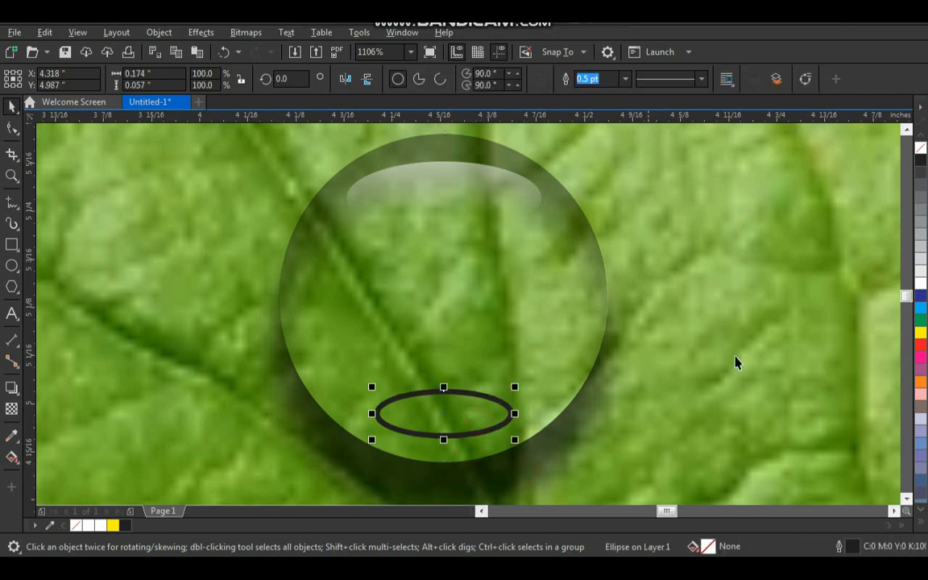
pyautogui.click(919, 282)
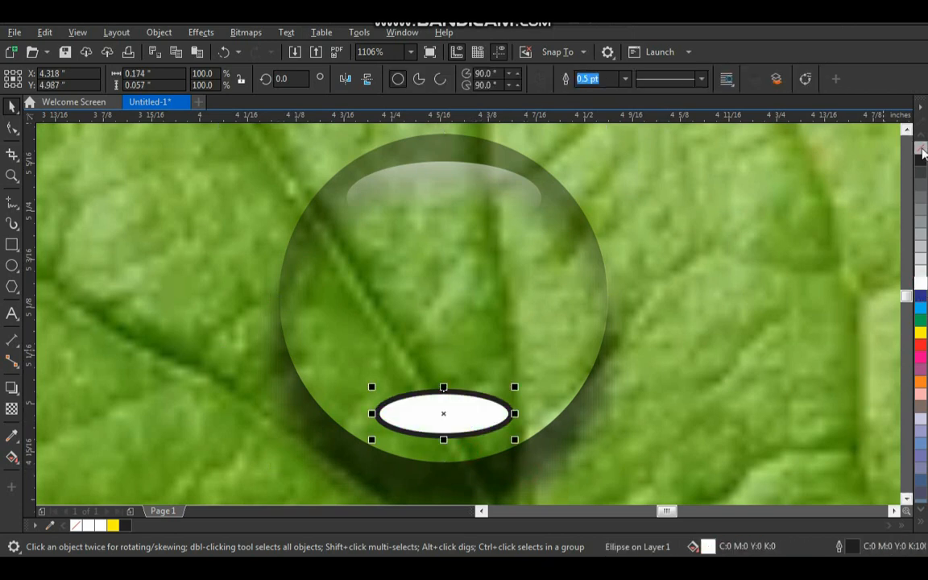
# - Remove the lower white ellipse's outline and apply a uniform transparency of 50 to it
pyautogui.rightClick(920, 148)
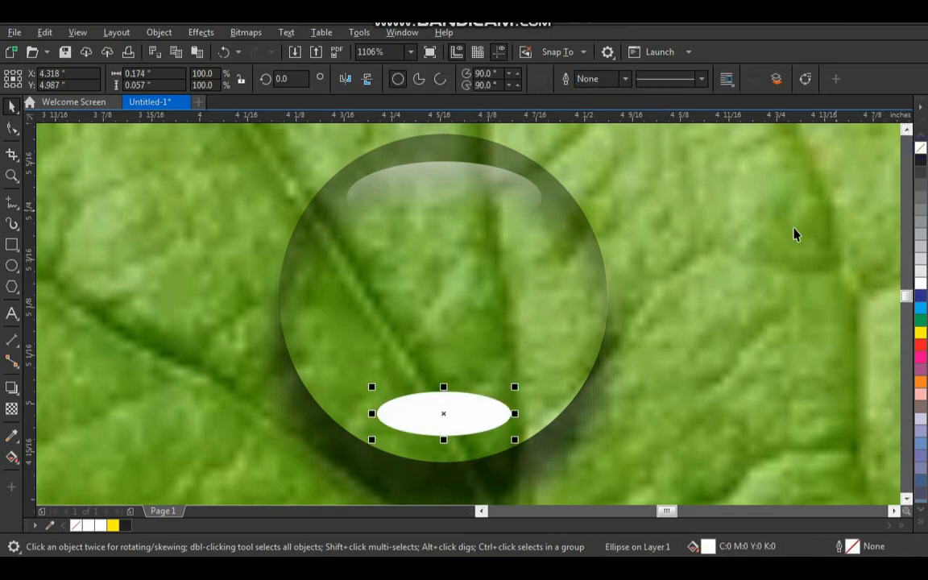
pyautogui.click(16, 410)
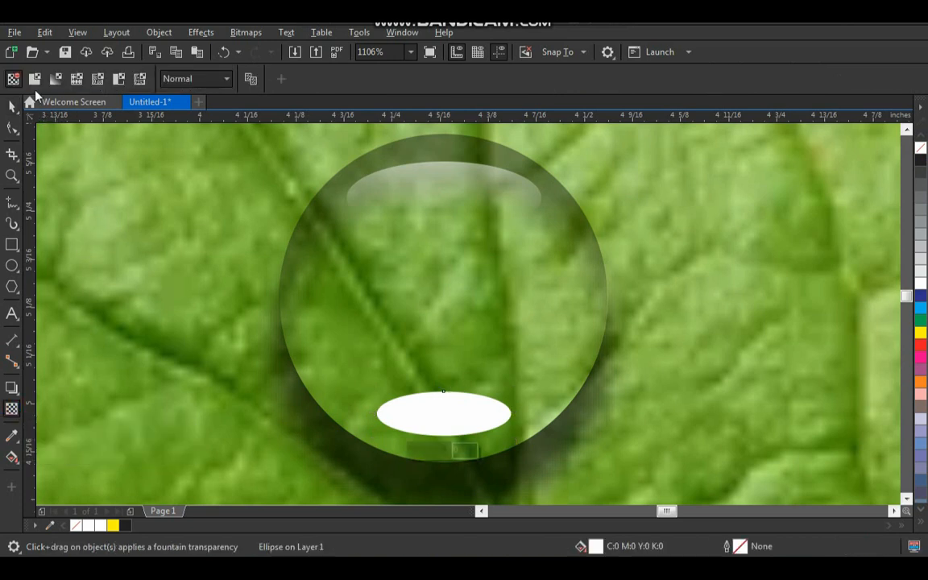
pyautogui.click(33, 79)
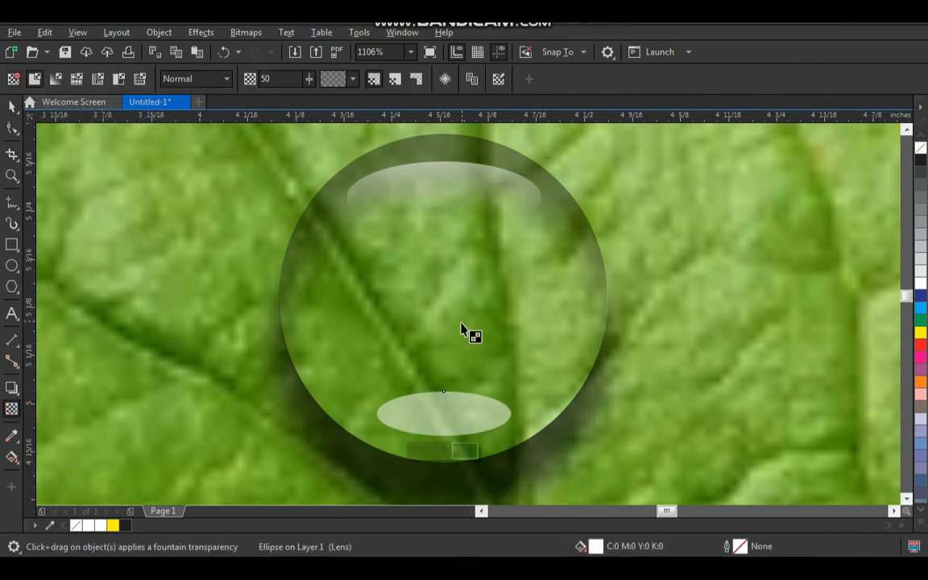
pyautogui.press('space')
pyautogui.click(226, 278)
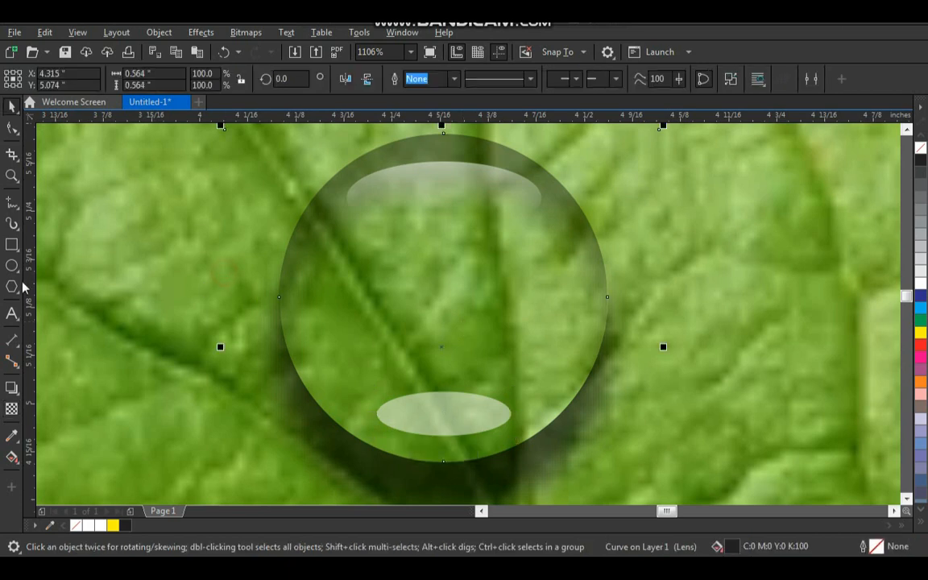
# - Draw a circle about 0.053 inches wide and place it just below the upper highlight's left part, at about X 4.26, Y 5.235 inches
pyautogui.click(12, 264)
pyautogui.moveTo(352, 262)
pyautogui.mouseDown()
pyautogui.moveTo(401, 311)
pyautogui.moveTo(378, 287)
pyautogui.mouseUp()
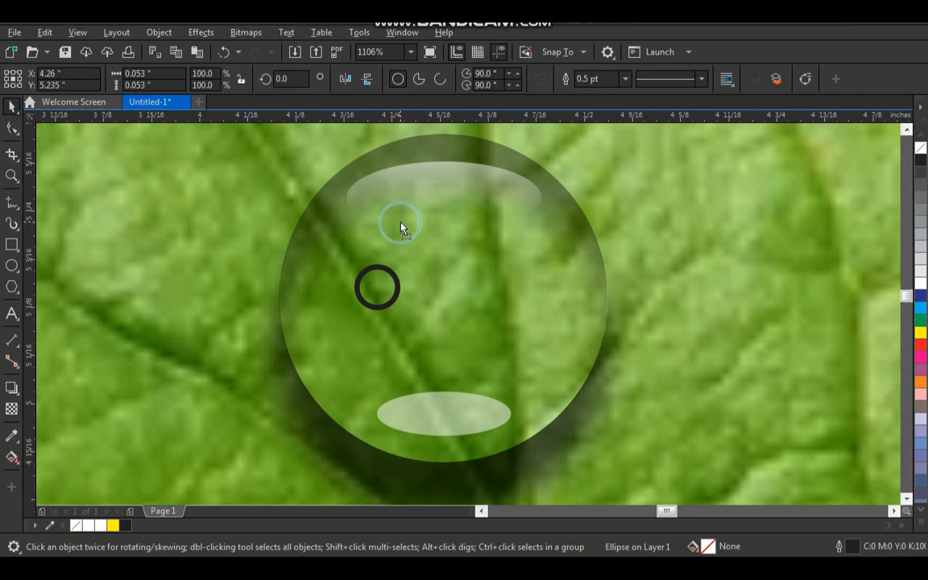
pyautogui.moveTo(401, 228); pyautogui.dragTo(401, 226)
# - Shrink the small circle to about 0.043 inches, fill it with white and remove its outline
pyautogui.press('z')
pyautogui.moveTo(322, 189); pyautogui.dragTo(548, 341)
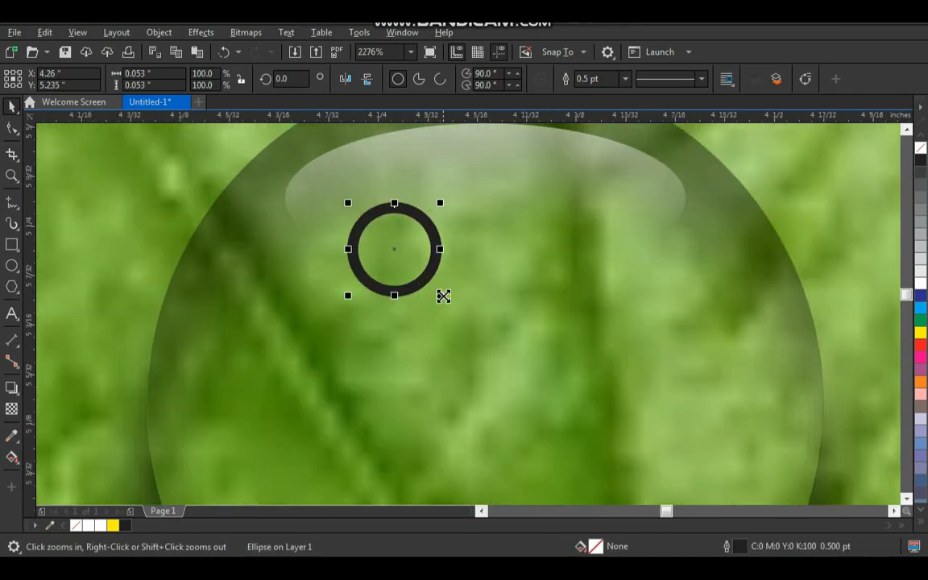
pyautogui.moveTo(443, 296); pyautogui.dragTo(436, 288)
pyautogui.click(920, 288)
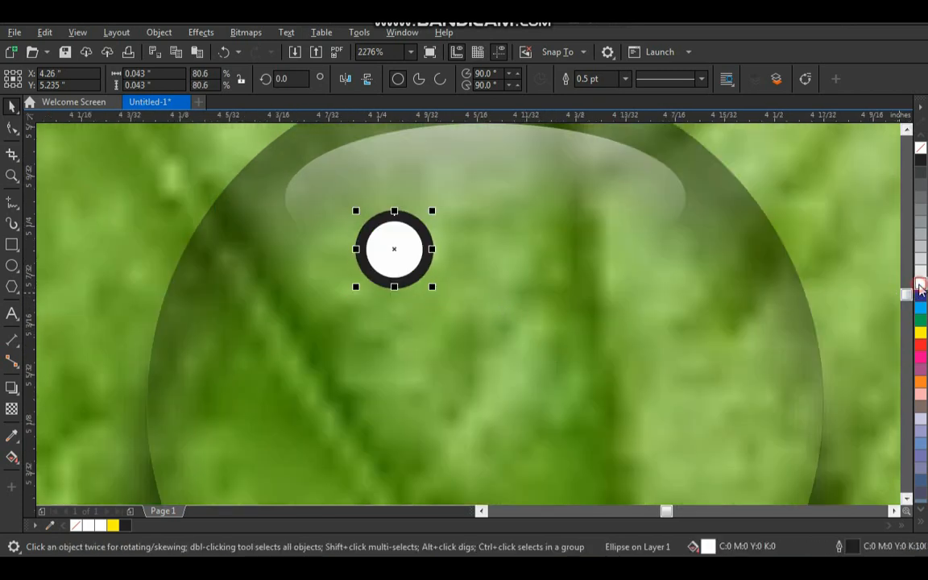
pyautogui.rightClick(921, 149)
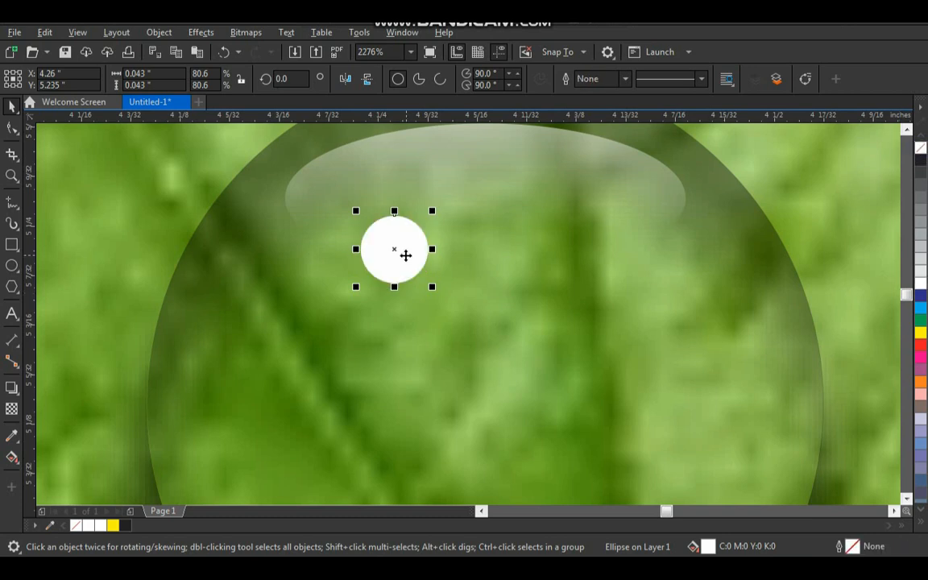
# - Apply a Gaussian Blur with a 2.2 pixel radius to the small white circle
pyautogui.click(244, 34)
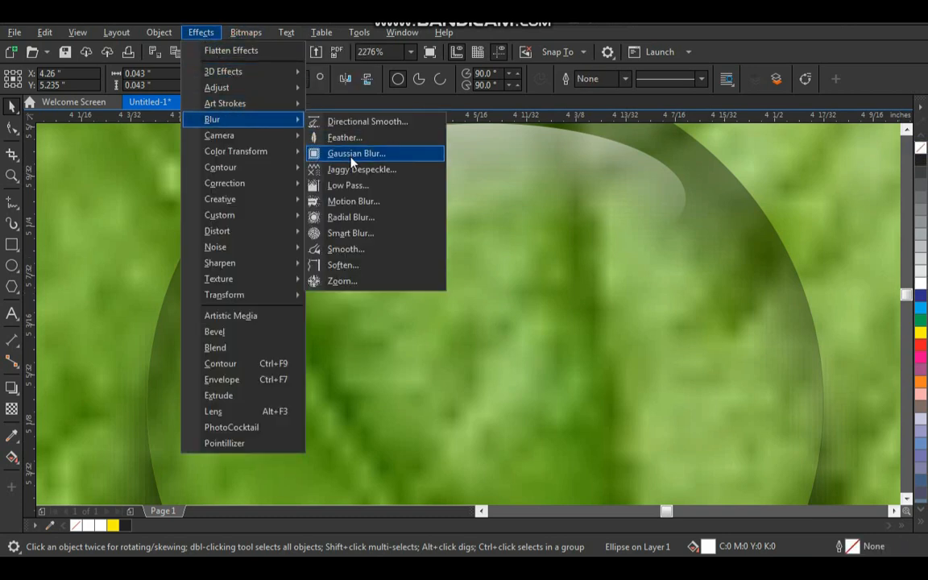
pyautogui.click(351, 158)
pyautogui.moveTo(437, 233); pyautogui.dragTo(727, 288)
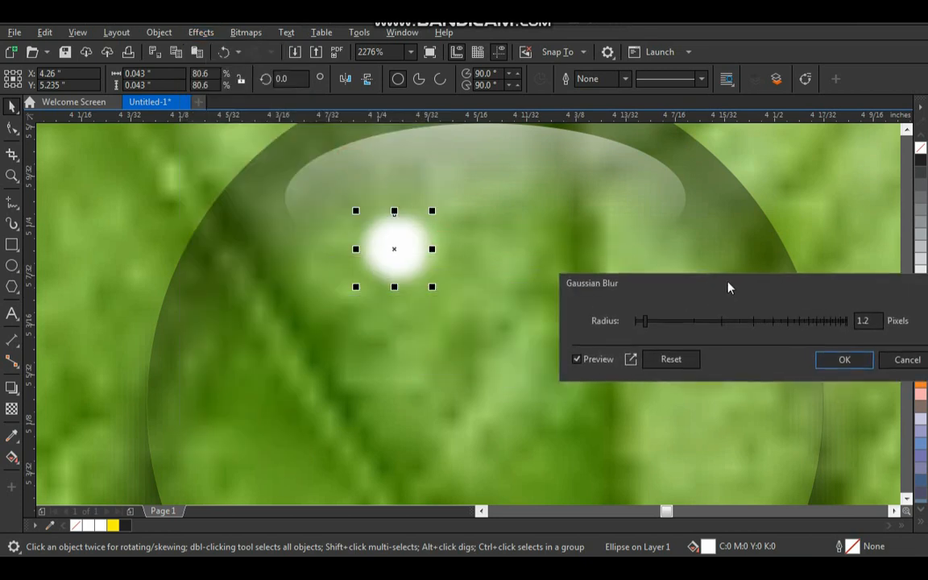
pyautogui.moveTo(645, 325)
pyautogui.mouseDown()
pyautogui.moveTo(663, 325)
pyautogui.moveTo(653, 327)
pyautogui.mouseUp()
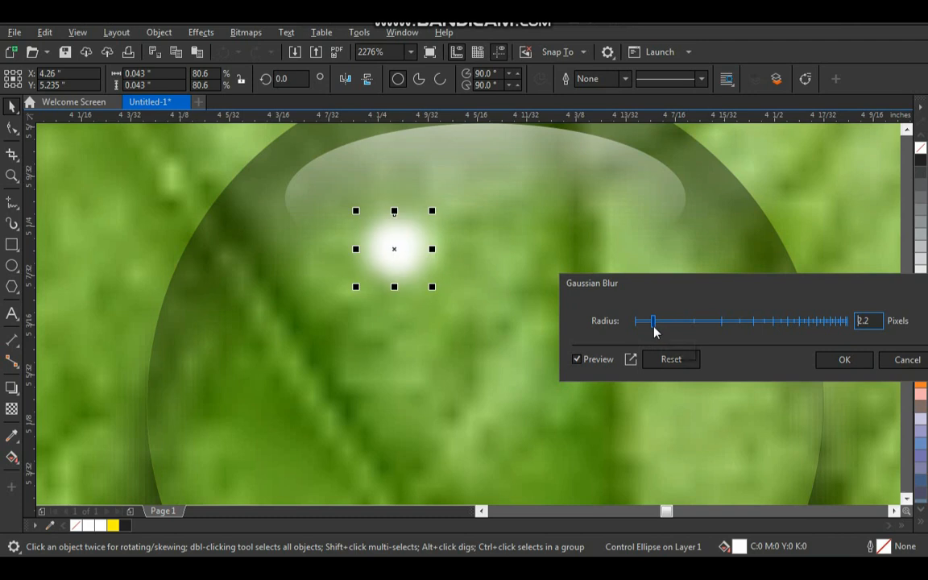
pyautogui.click(845, 368)
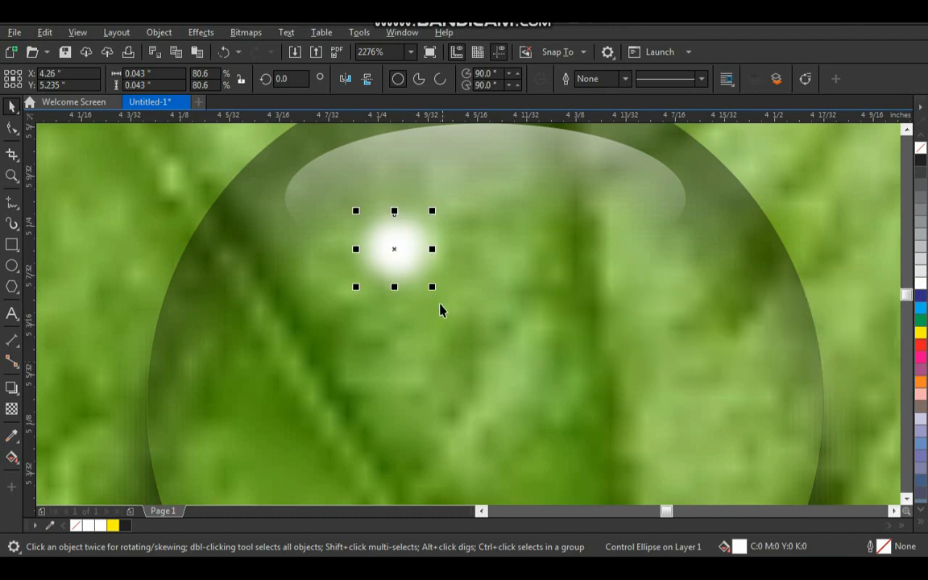
# - Enlarge the blurred glint to about 0.054 inches and move it to about X 4.253, Y 5.24 inches
pyautogui.moveTo(432, 287); pyautogui.dragTo(451, 304)
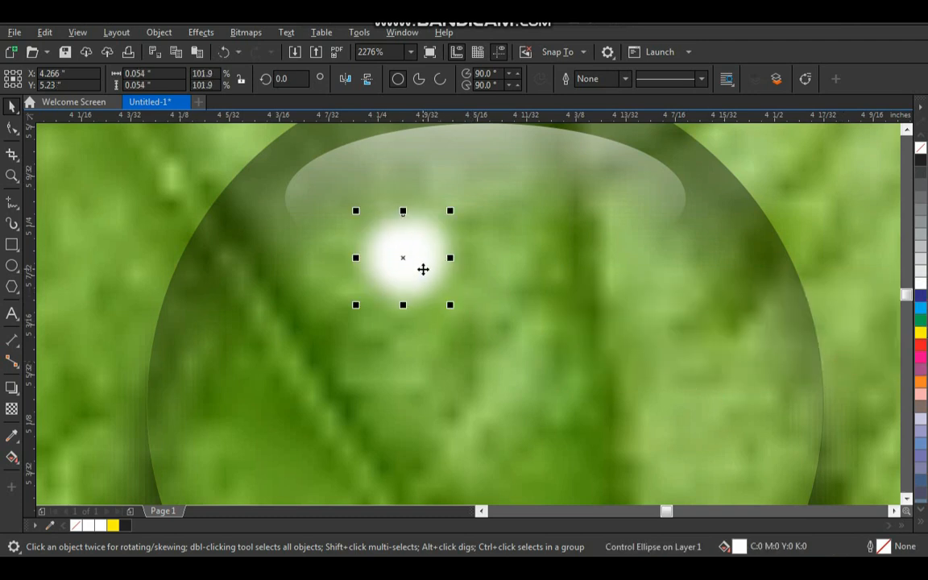
pyautogui.moveTo(422, 269); pyautogui.dragTo(408, 262)
pyautogui.scroll(-3, 382, 253)
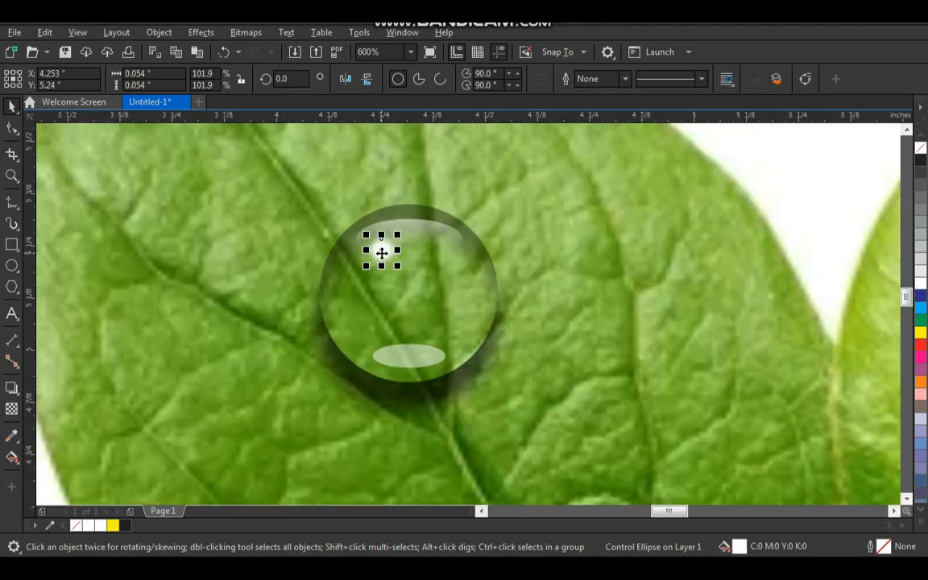
# - Group all of the droplet's objects, including its shadows and highlights
pyautogui.click(280, 215)
pyautogui.moveTo(247, 168); pyautogui.dragTo(584, 463)
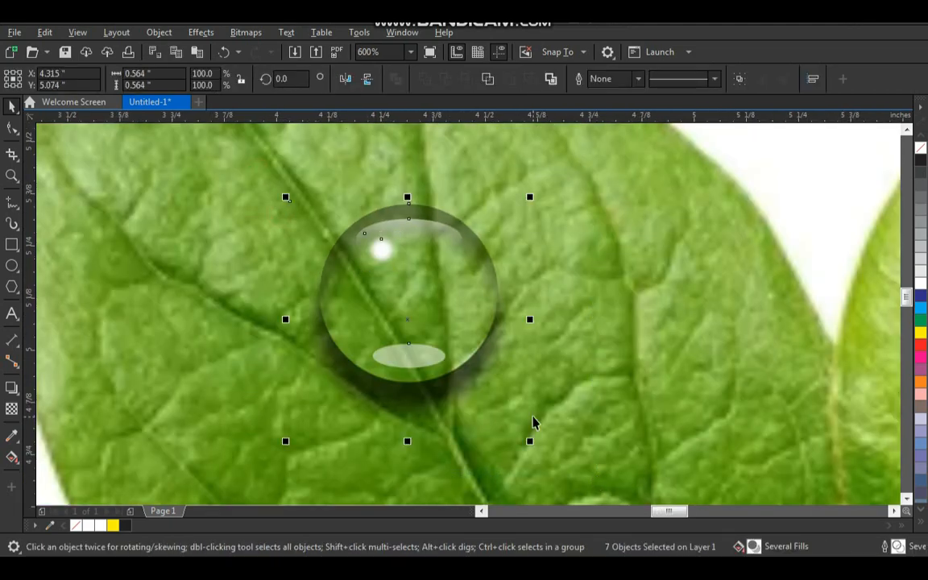
pyautogui.hotkey('ctrl', 'g')
# - Try moving the grouped droplet across the leaf, and undo the move
pyautogui.scroll(-4, 355, 273)
pyautogui.press('z')
pyautogui.moveTo(271, 199); pyautogui.dragTo(582, 448)
pyautogui.moveTo(378, 271); pyautogui.dragTo(835, 415)
pyautogui.hotkey('ctrl', 'z')
# - Place full-size copies of the grouped droplet on all three leaves
pyautogui.scroll(-1, 497, 306)
pyautogui.press('F2')
pyautogui.moveTo(403, 223); pyautogui.dragTo(589, 405)
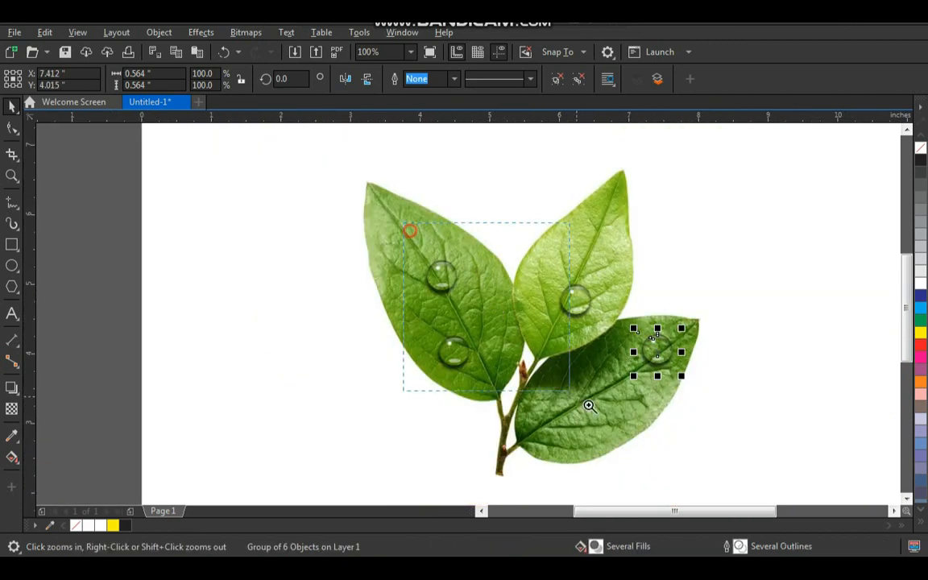
pyautogui.moveTo(649, 324); pyautogui.dragTo(509, 274)
# - Place medium-sized copies of the droplet around the large ones on all three leaves
pyautogui.rightClick(523, 174)
pyautogui.rightClick(245, 158)
pyautogui.rightClick(280, 268)
pyautogui.rightClick(540, 354)
pyautogui.rightClick(613, 422)
pyautogui.rightClick(451, 234)
# - Scatter small droplet copies, scaled to 35% and about 0.197 inches wide, over the gaps on the three leaves
pyautogui.moveTo(450, 234); pyautogui.dragTo(594, 293)
pyautogui.rightClick(581, 194)
pyautogui.rightClick(568, 456)
pyautogui.moveTo(574, 445); pyautogui.dragTo(352, 265)
pyautogui.rightClick(411, 360)
pyautogui.rightClick(352, 266)
pyautogui.moveTo(352, 265); pyautogui.dragTo(527, 303)
pyautogui.rightClick(259, 214)
pyautogui.rightClick(579, 235)
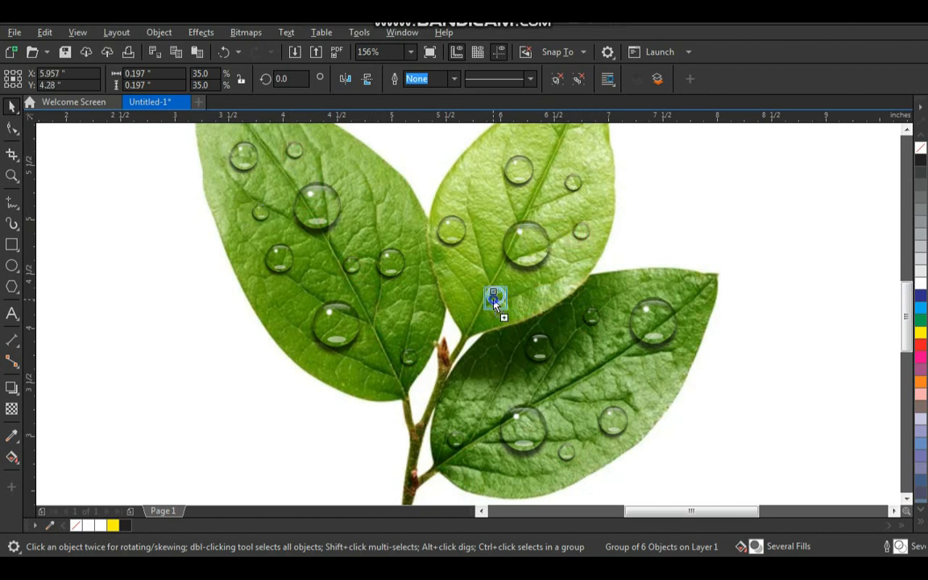
pyautogui.moveTo(636, 383); pyautogui.dragTo(637, 385)
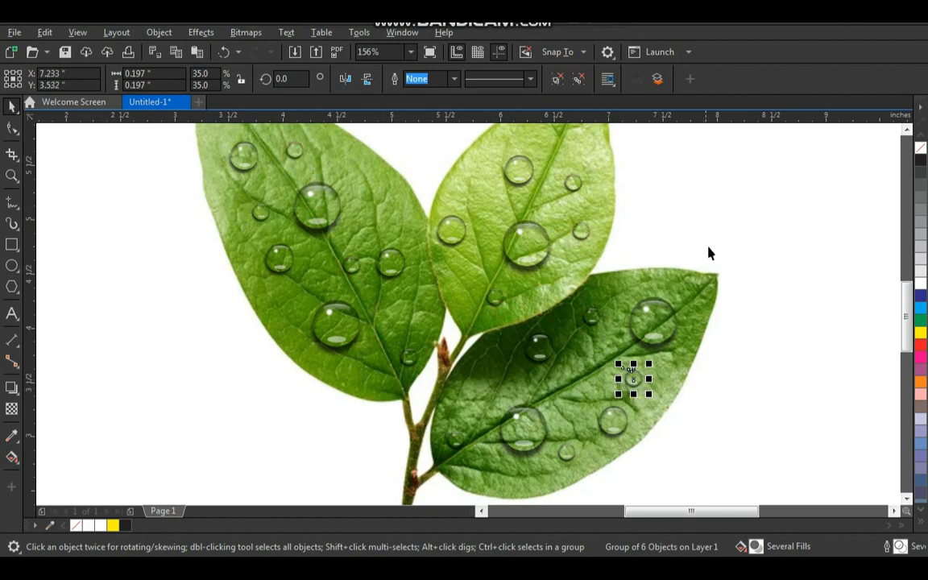
# - Try shifting the large droplets on the dark lower leaf, and undo each move
pyautogui.press('z')
pyautogui.moveTo(711, 202); pyautogui.dragTo(523, 357)
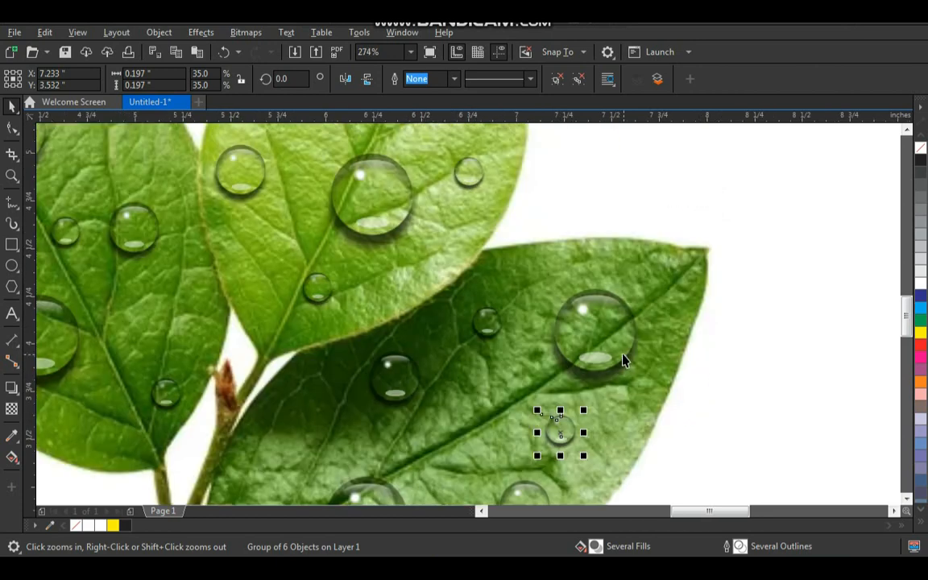
pyautogui.moveTo(617, 355); pyautogui.dragTo(635, 355)
pyautogui.hotkey('ctrl', 'z')
pyautogui.scroll(-3, 601, 290)
pyautogui.press('F2')
pyautogui.moveTo(673, 242); pyautogui.dragTo(398, 452)
pyautogui.moveTo(392, 306); pyautogui.dragTo(563, 487)
pyautogui.moveTo(481, 290); pyautogui.dragTo(441, 292)
pyautogui.hotkey('ctrl', 'z')
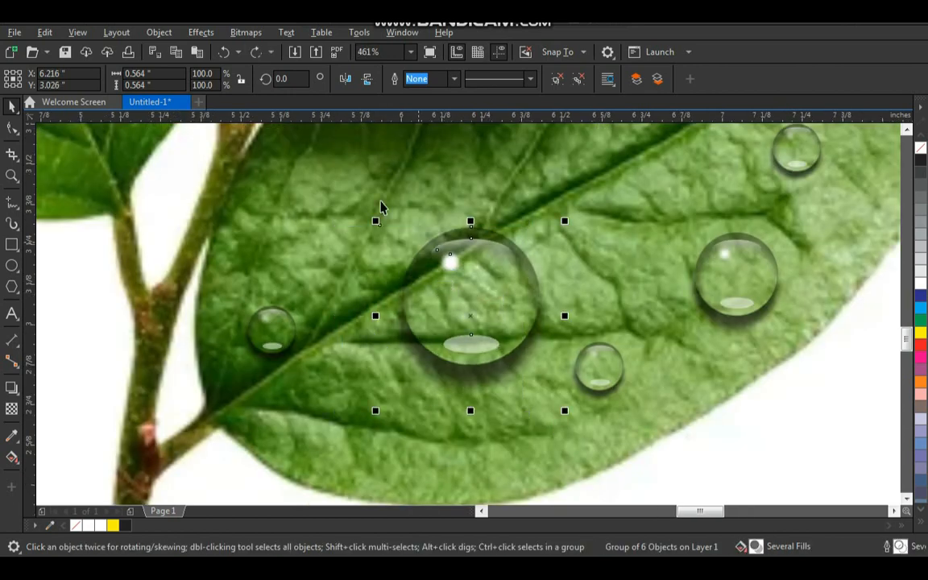
# - Convert the large droplet near the dark leaf's stem to a 300 dpi CMYK Color (32-bit) bitmap with anti-aliasing and a transparent background
pyautogui.click(252, 32)
pyautogui.click(266, 52)
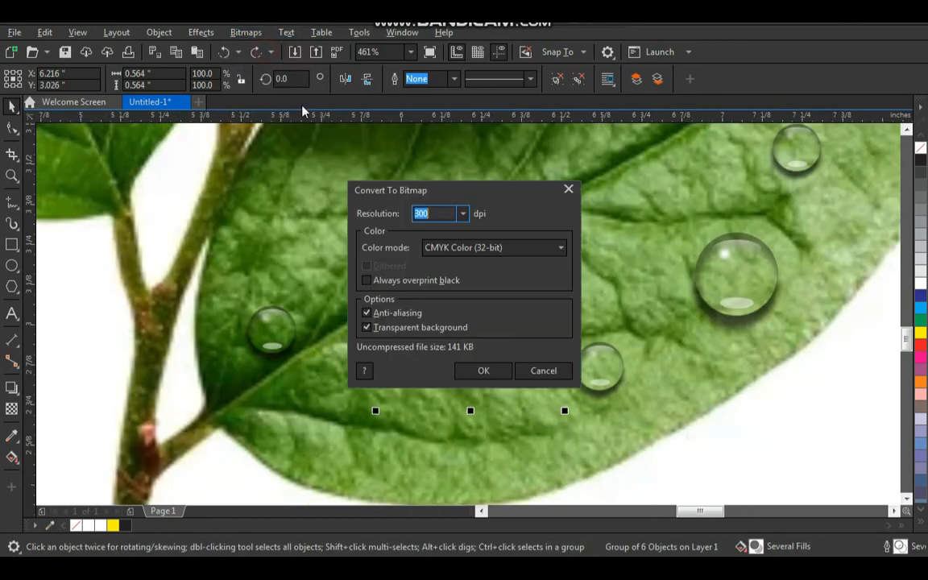
pyautogui.click(461, 215)
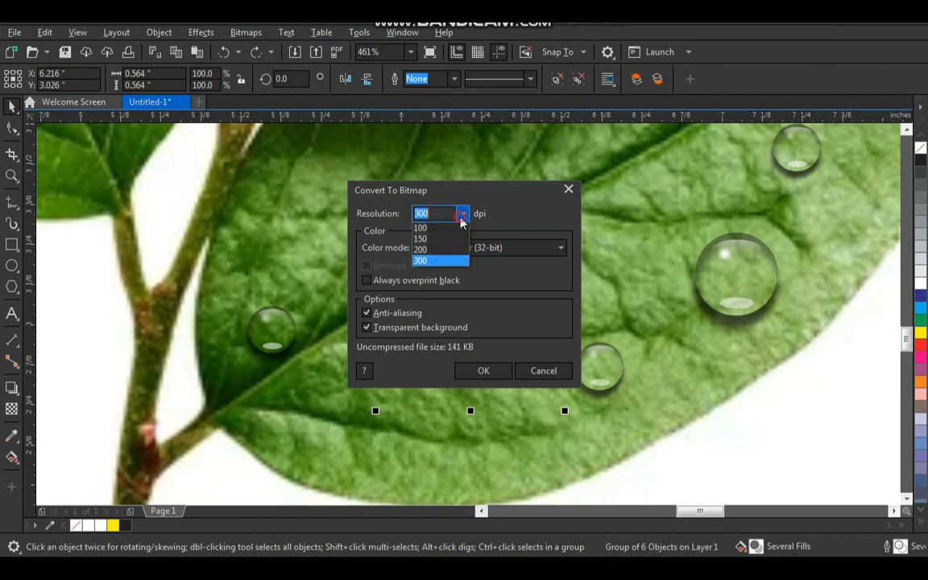
pyautogui.click(424, 283)
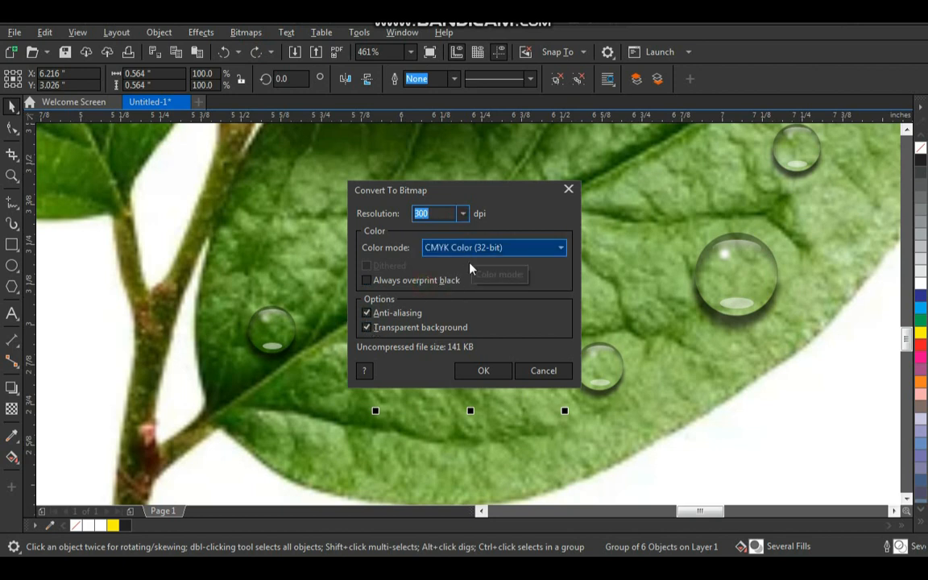
pyautogui.click(483, 370)
pyautogui.moveTo(496, 335); pyautogui.dragTo(483, 336)
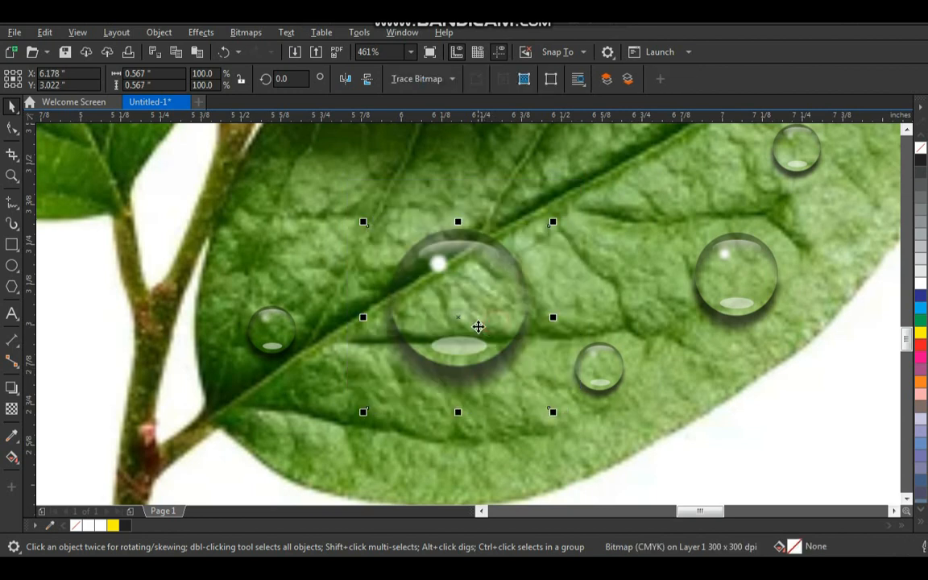
pyautogui.hotkey('ctrl', 'z')
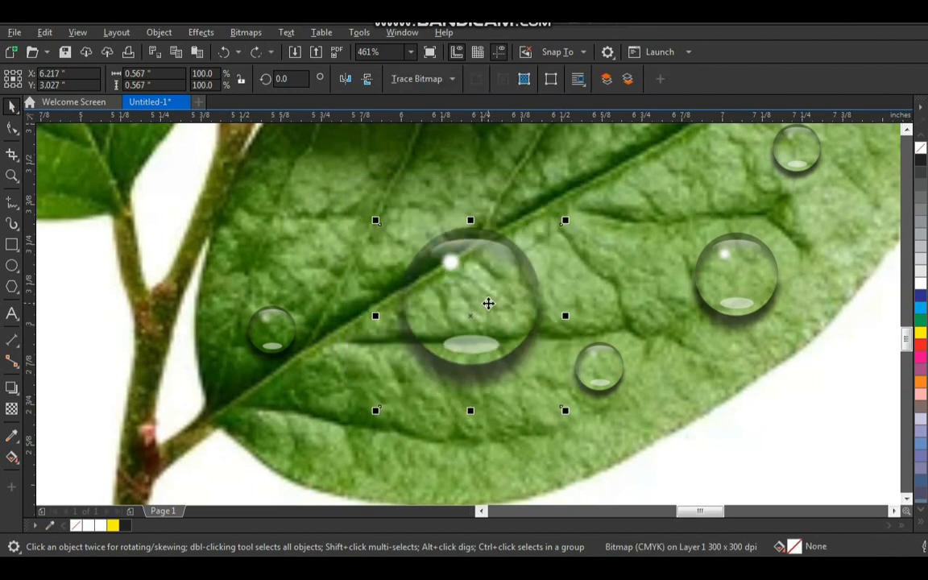
# - Reshape the bitmap droplet with an envelope, pushing its sides outward, its top upward and its bottom inward for a flattened, irregular form
pyautogui.click(11, 387)
pyautogui.click(64, 452)
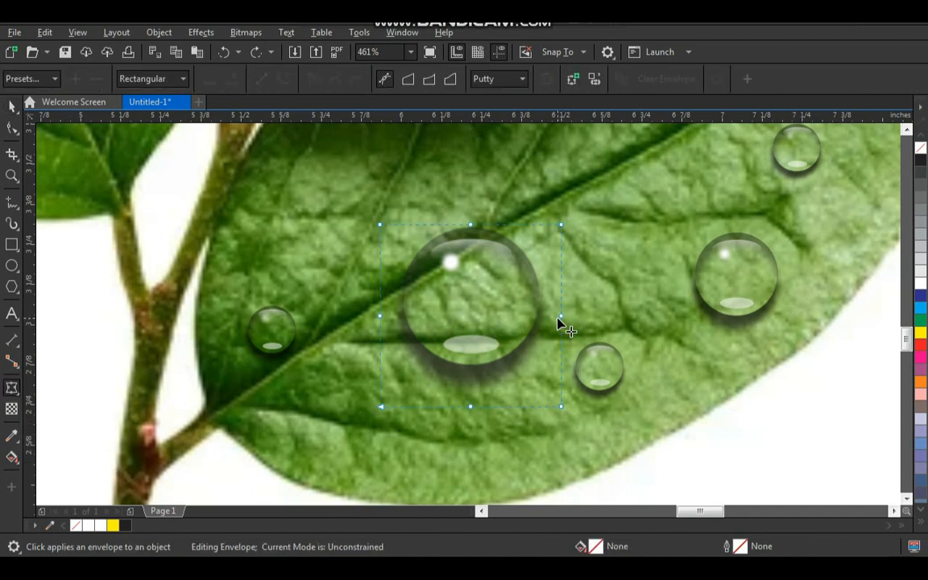
pyautogui.moveTo(561, 319); pyautogui.dragTo(579, 320)
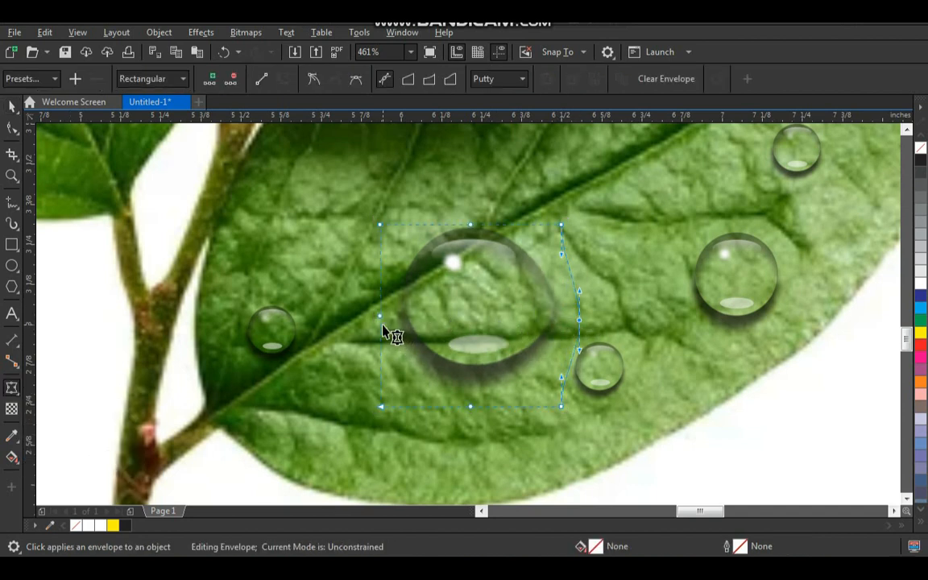
pyautogui.moveTo(380, 319); pyautogui.dragTo(354, 319)
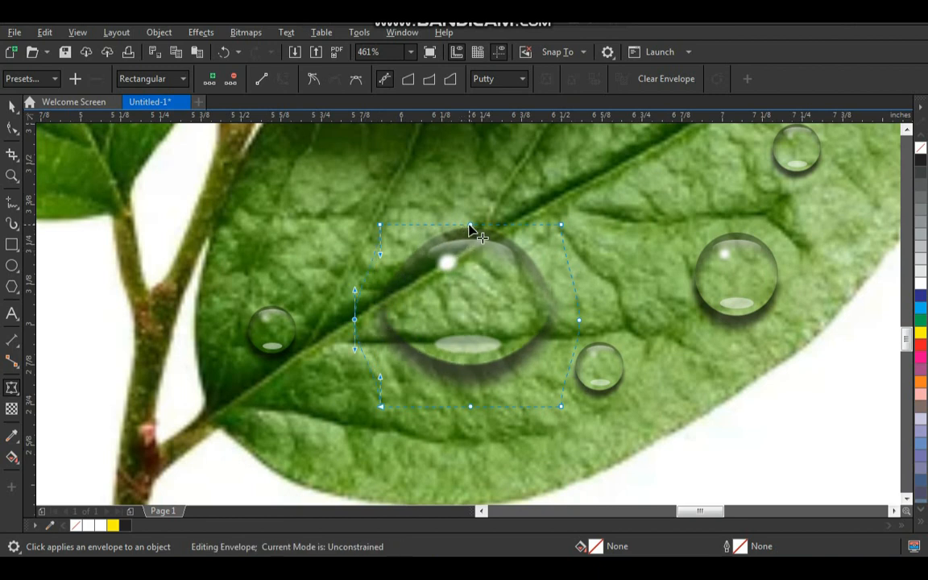
pyautogui.moveTo(470, 227); pyautogui.dragTo(452, 209)
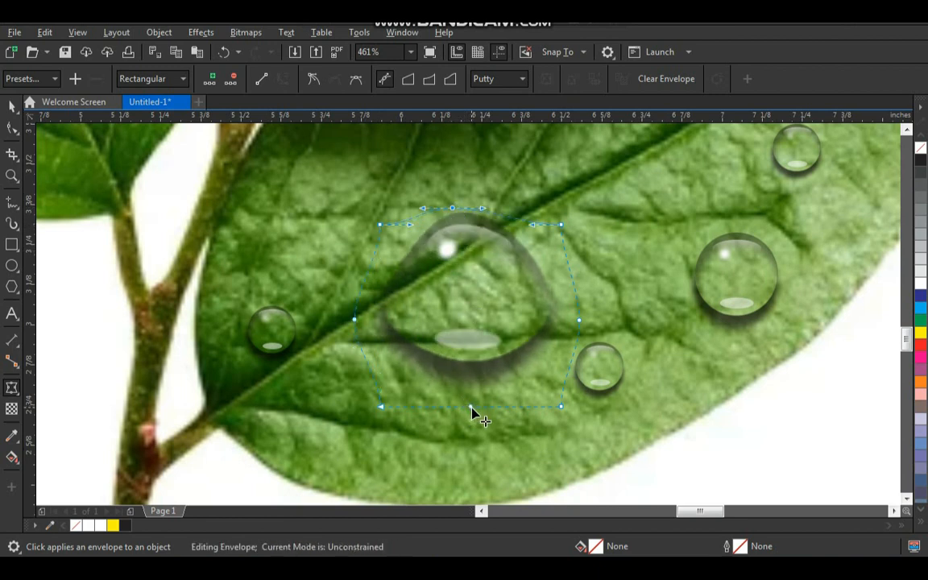
pyautogui.moveTo(471, 410); pyautogui.dragTo(475, 379)
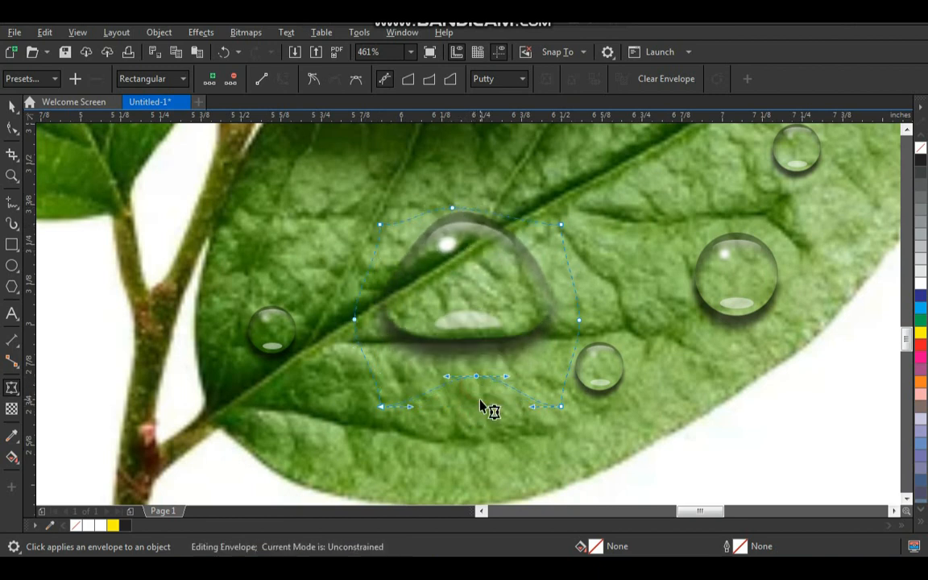
pyautogui.press('space')
# - Place reduced copies of the flattened droplet, about 0.411 by 0.363 inches, on the other two leaves and adjust the spacing of nearby droplets
pyautogui.scroll(-1, 485, 391)
pyautogui.click(436, 436)
pyautogui.scroll(-1, 423, 415)
pyautogui.press('F2')
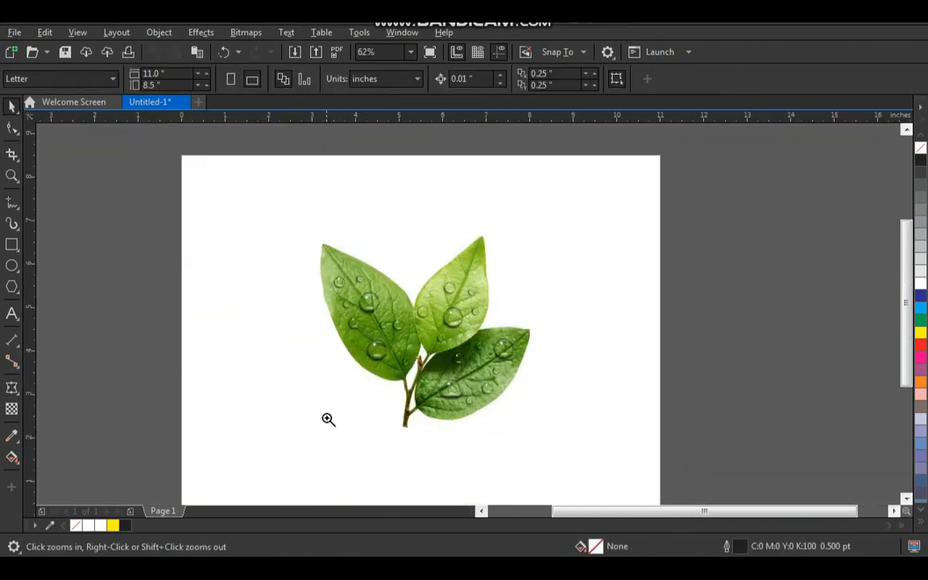
pyautogui.click(449, 324)
pyautogui.moveTo(485, 444); pyautogui.dragTo(359, 405)
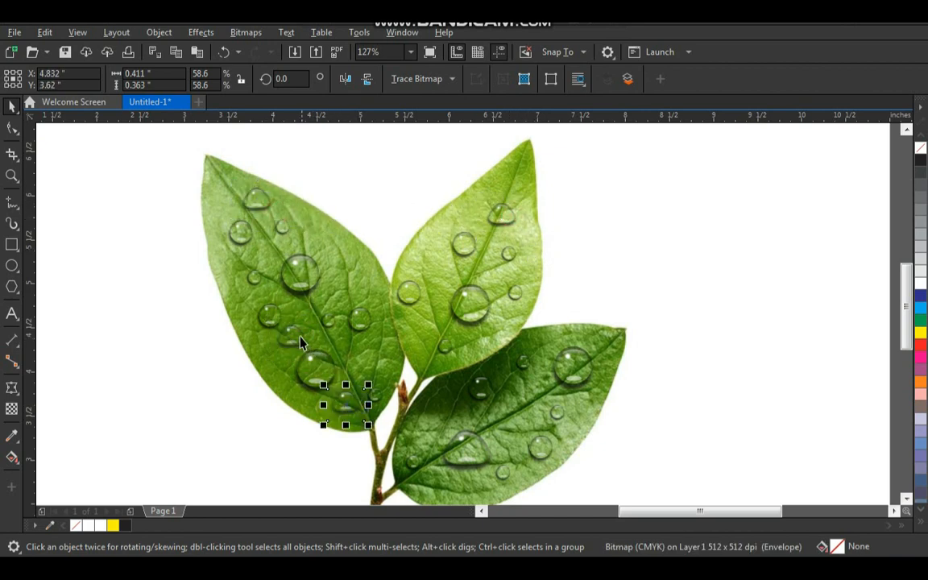
pyautogui.moveTo(299, 334); pyautogui.dragTo(340, 305)
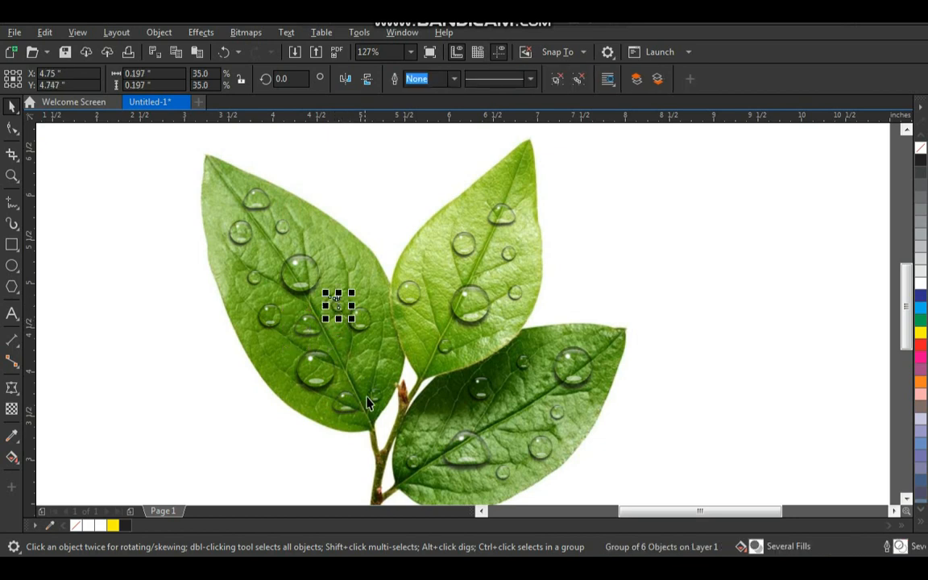
pyautogui.moveTo(358, 412); pyautogui.dragTo(437, 265)
# - Move the large round droplet on the light green leaf slightly to about X 6.18, Y 4.701 inches
pyautogui.click(481, 314)
pyautogui.press('z')
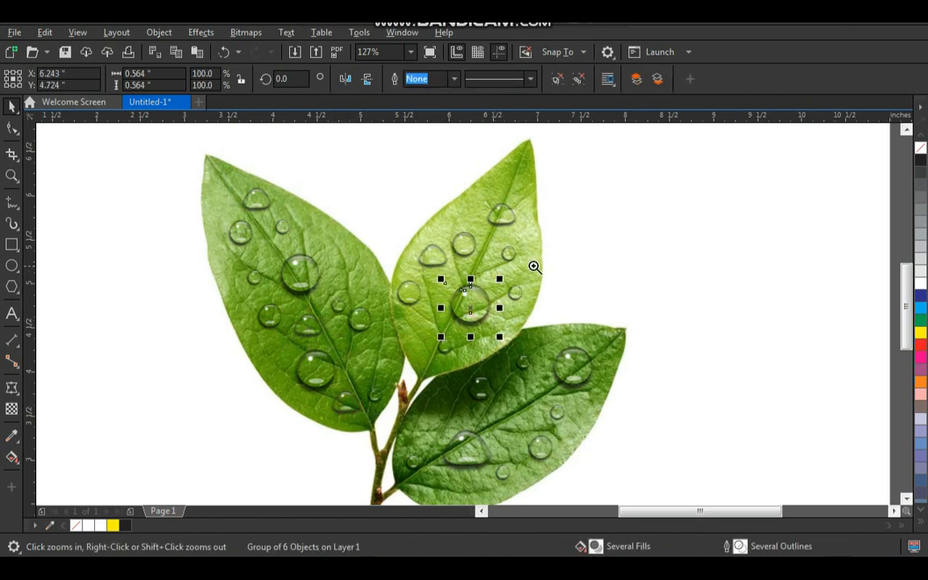
pyautogui.click(534, 265)
pyautogui.moveTo(538, 260); pyautogui.dragTo(524, 268)
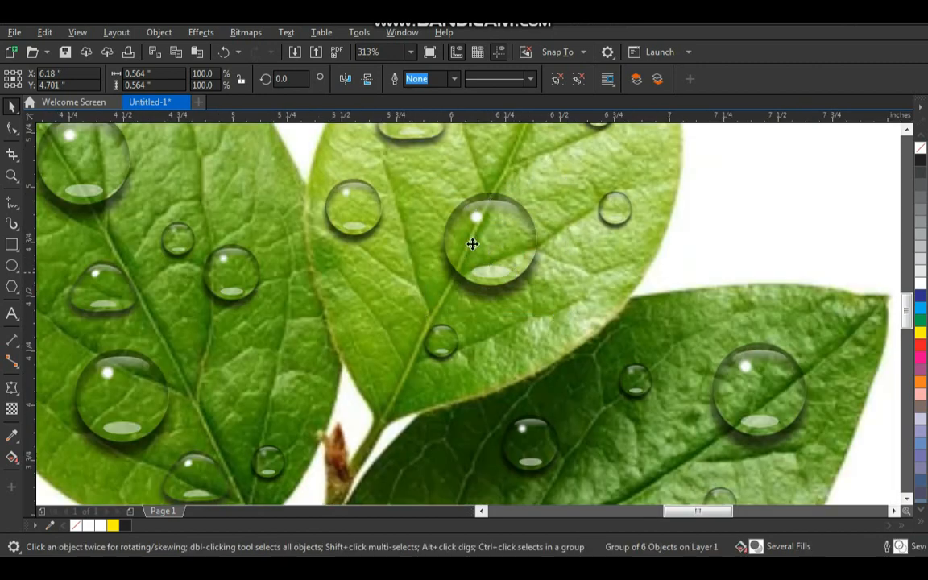
# - Undo the last droplet move and convert that droplet to a 300 dpi CMYK Color (32-bit) bitmap with anti-aliasing and a transparent background
pyautogui.hotkey('ctrl', 'z')
pyautogui.click(248, 38)
pyautogui.click(258, 50)
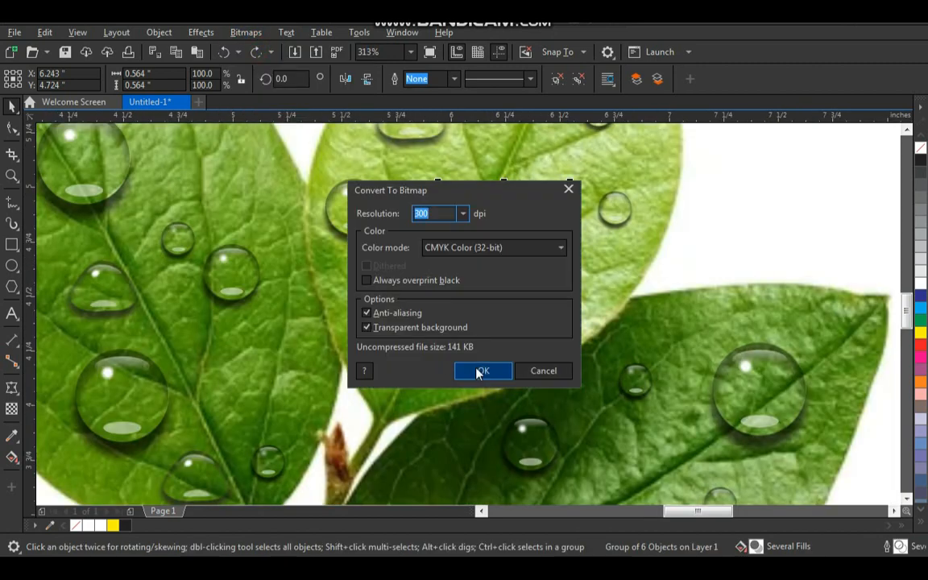
pyautogui.click(481, 370)
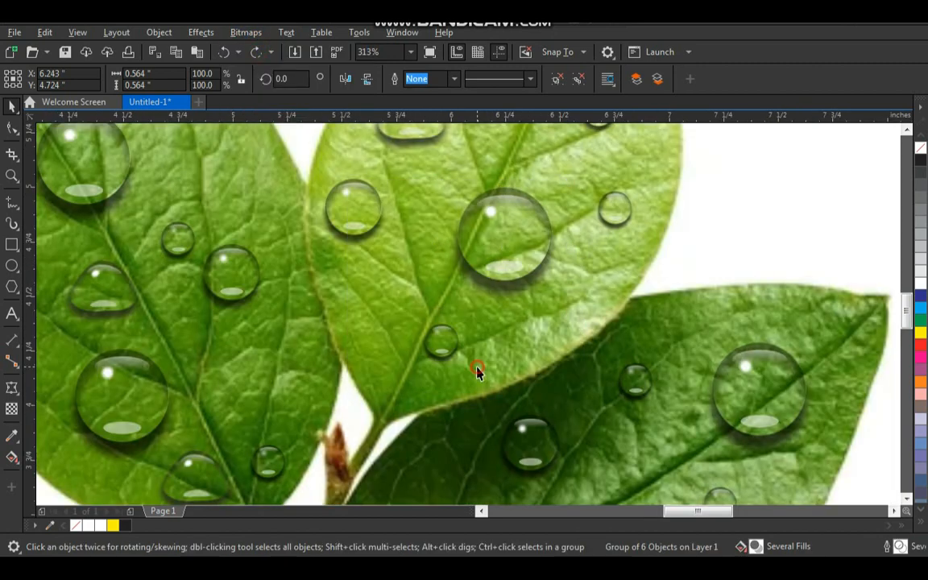
# - Reshape the bitmap droplet with an envelope, pulling its lower-left corner and left side outward and down, to about 0.759 by 0.623 inches overall
pyautogui.click(12, 389)
pyautogui.moveTo(445, 311); pyautogui.dragTo(401, 322)
pyautogui.moveTo(441, 250); pyautogui.dragTo(425, 265)
pyautogui.press('space')
# - Examine the droplets' placement and shapes across all three leaves, both zoomed in and in a full-screen preview
pyautogui.scroll(-2, 426, 376)
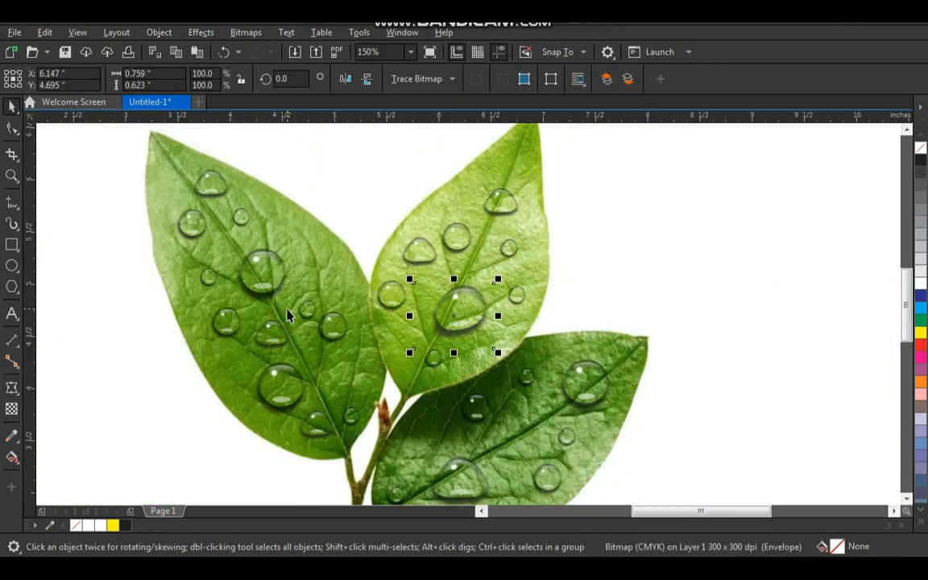
pyautogui.scroll(-2, 423, 339)
pyautogui.click(549, 283)
pyautogui.press('z')
pyautogui.moveTo(586, 202); pyautogui.dragTo(280, 483)
pyautogui.moveTo(265, 142); pyautogui.dragTo(667, 476)
pyautogui.moveTo(230, 143); pyautogui.dragTo(669, 475)
pyautogui.rightClick(464, 340)
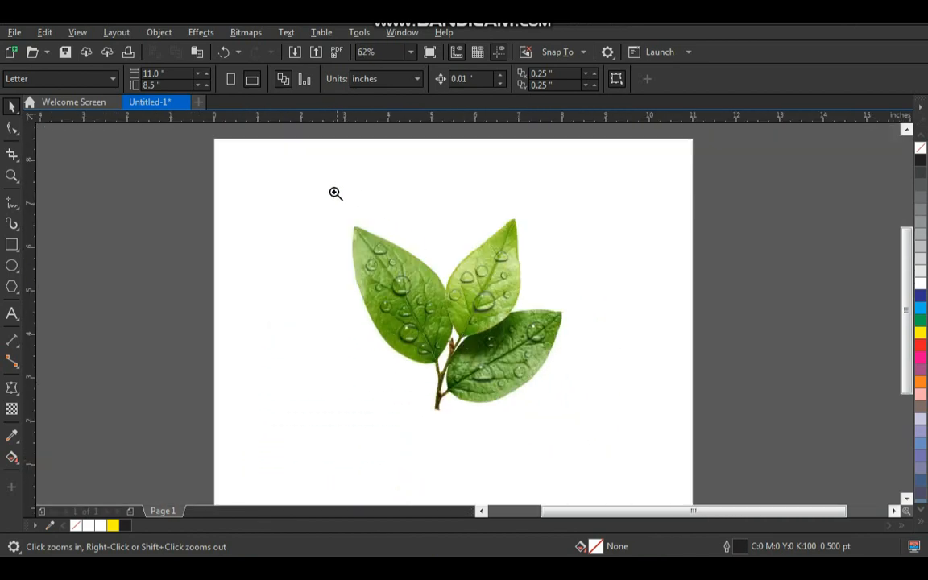
pyautogui.moveTo(331, 191); pyautogui.dragTo(649, 449)
pyautogui.press('F9')
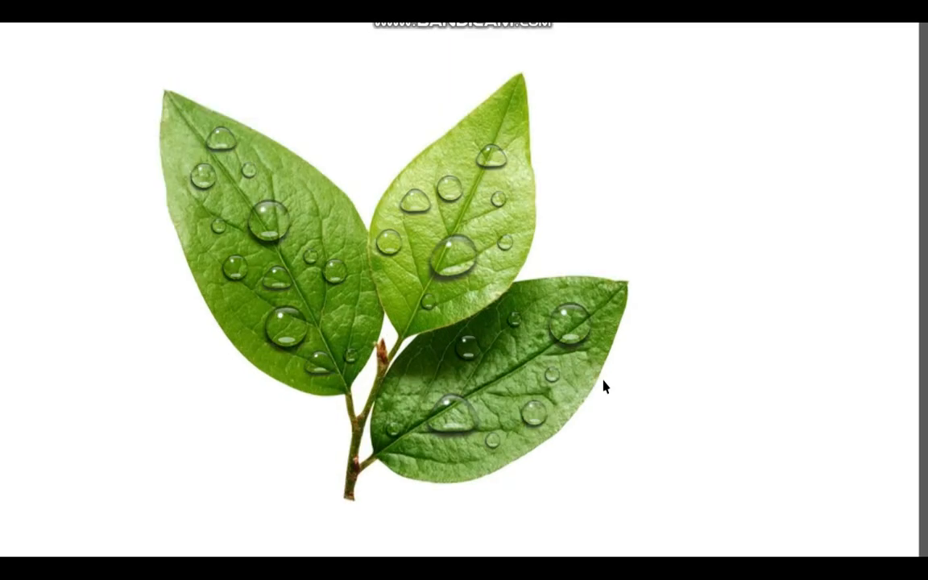
pyautogui.press('F9')
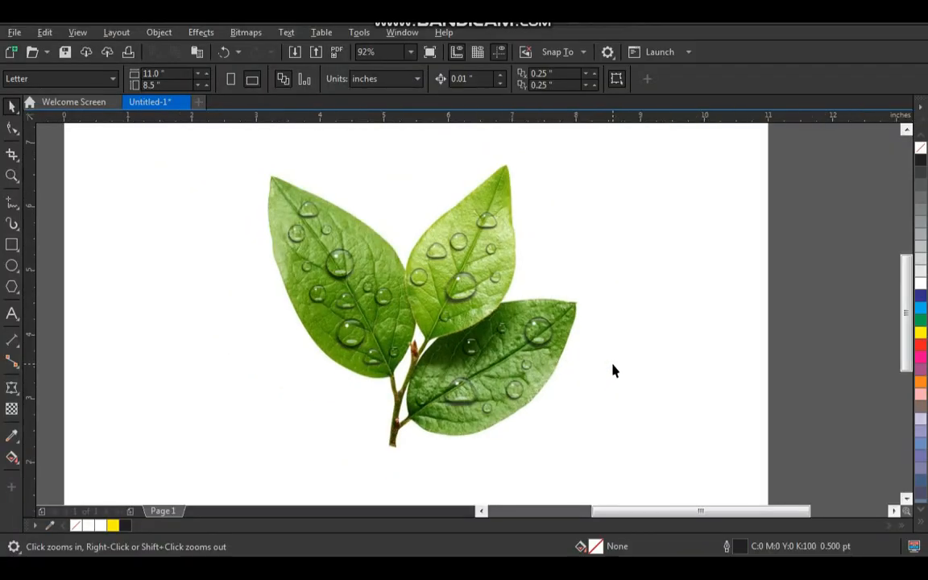